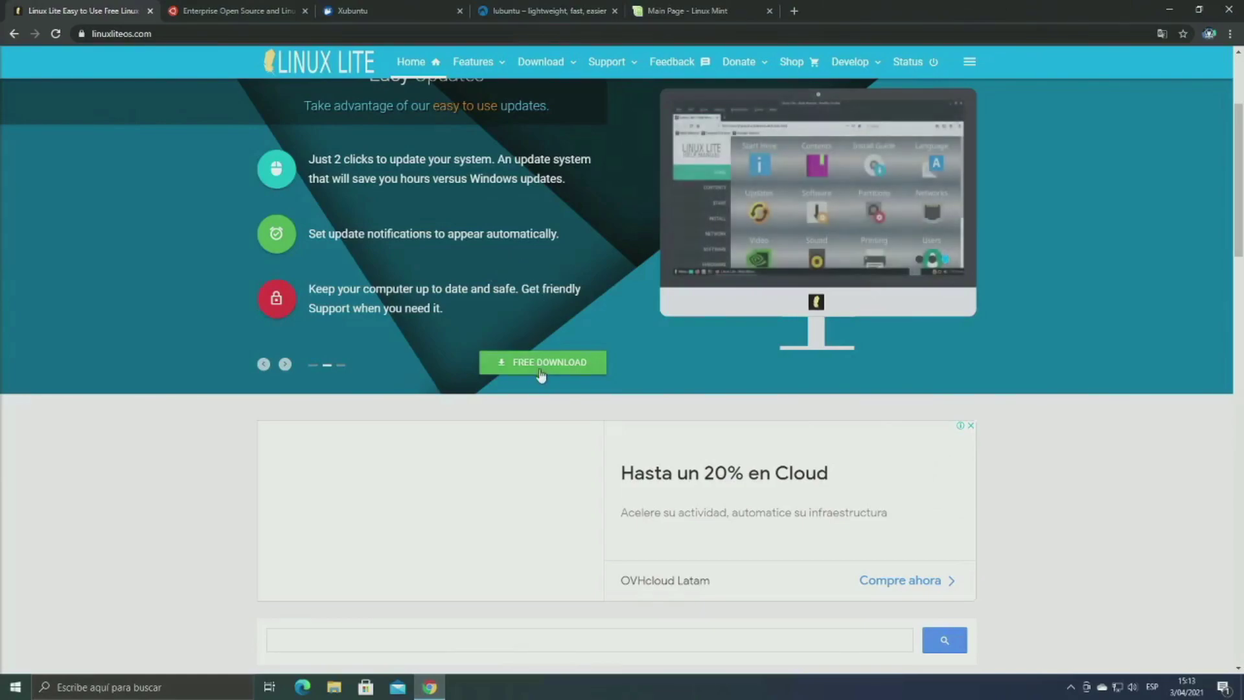
Step: Download the Linux Lite 5.4 64-bit ISO from the site, dismissing the advert and accepting the cookie notice
left_click(546, 370)
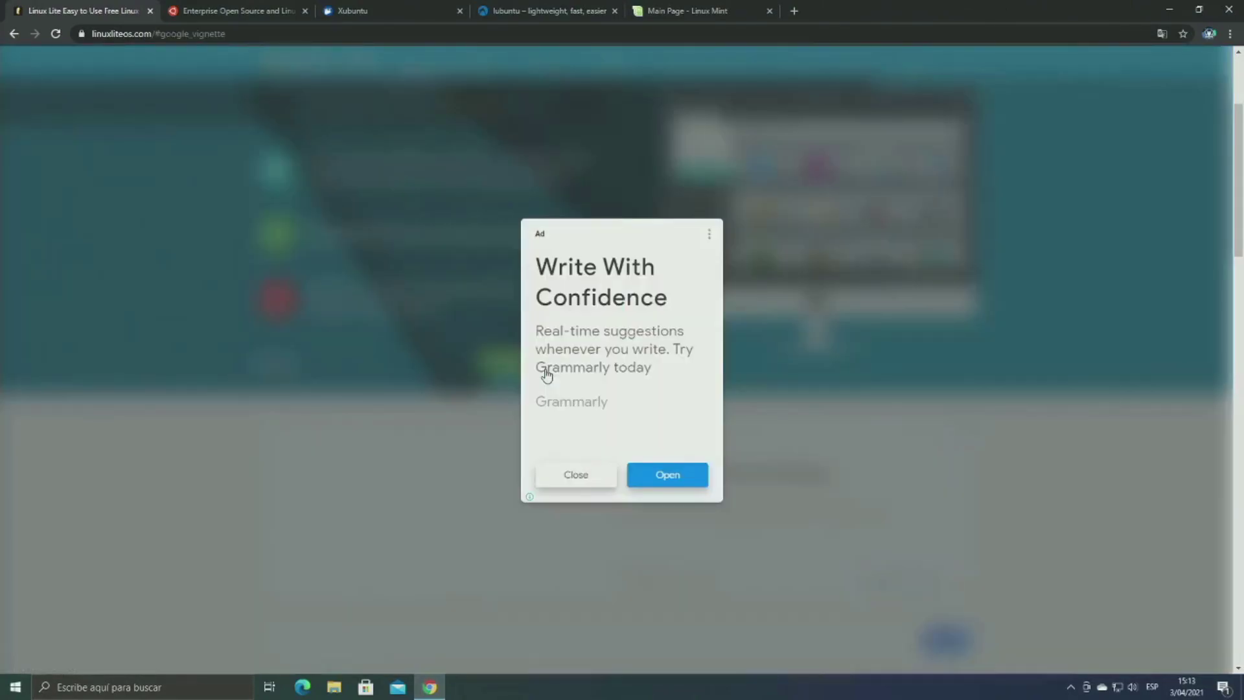
left_click(577, 475)
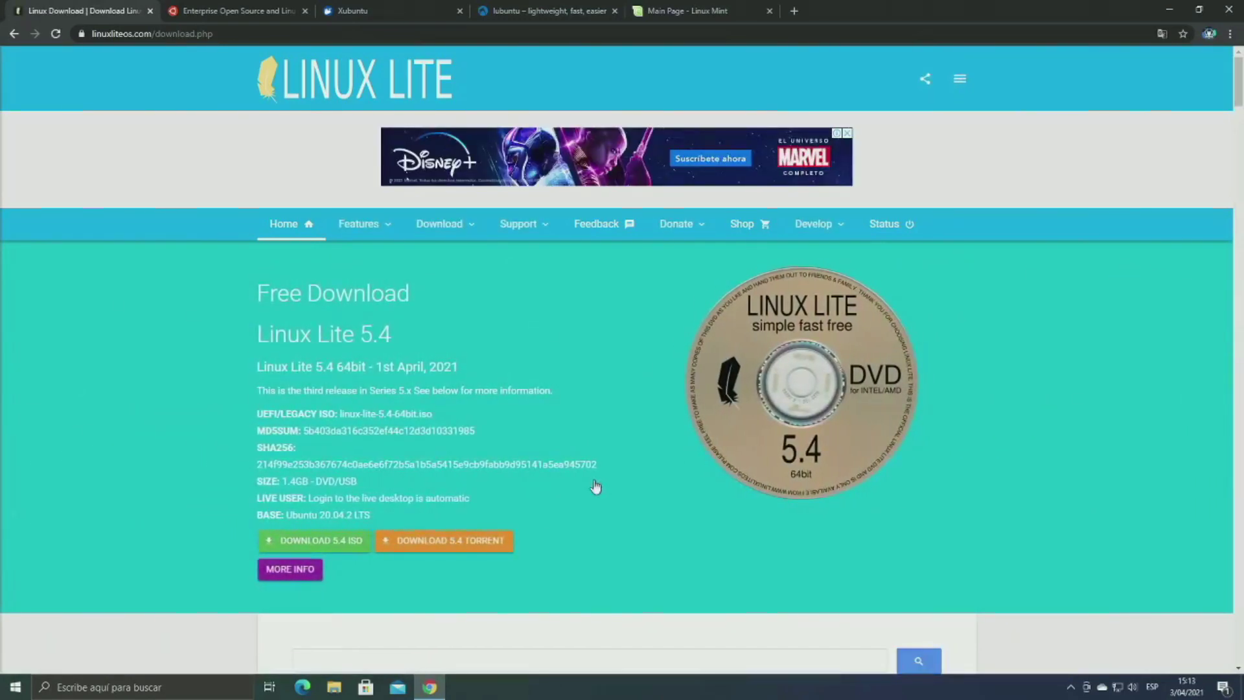
left_click(354, 549)
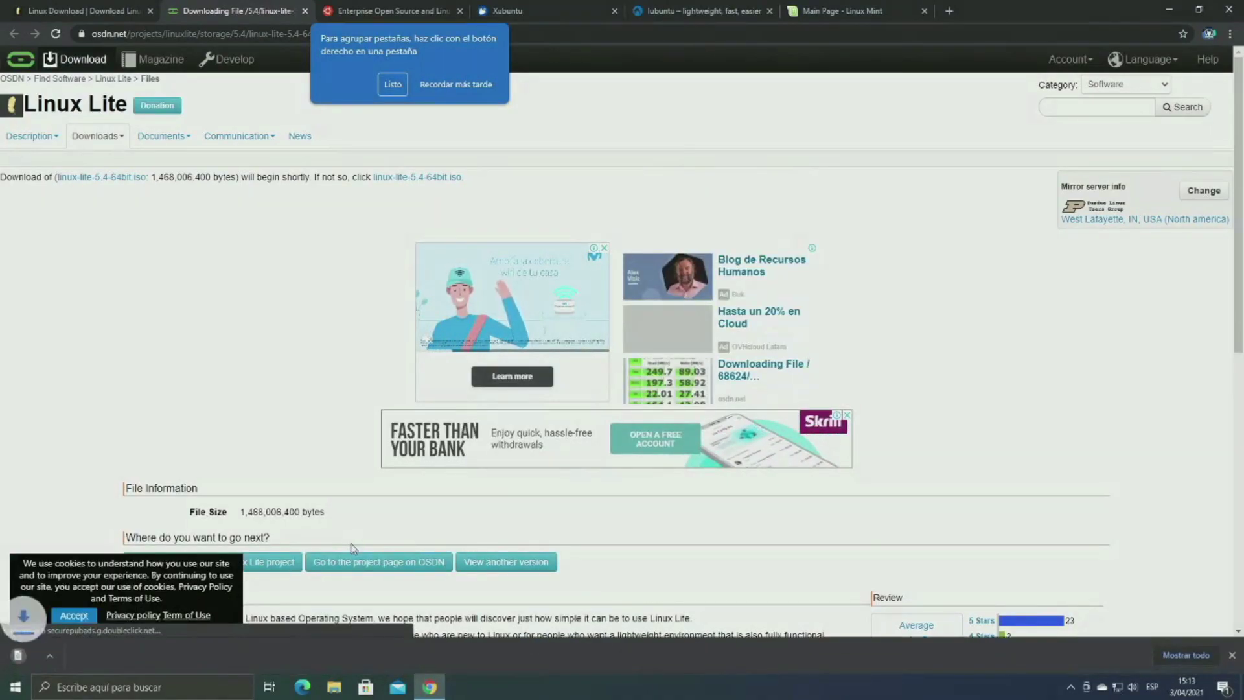
left_click(86, 614)
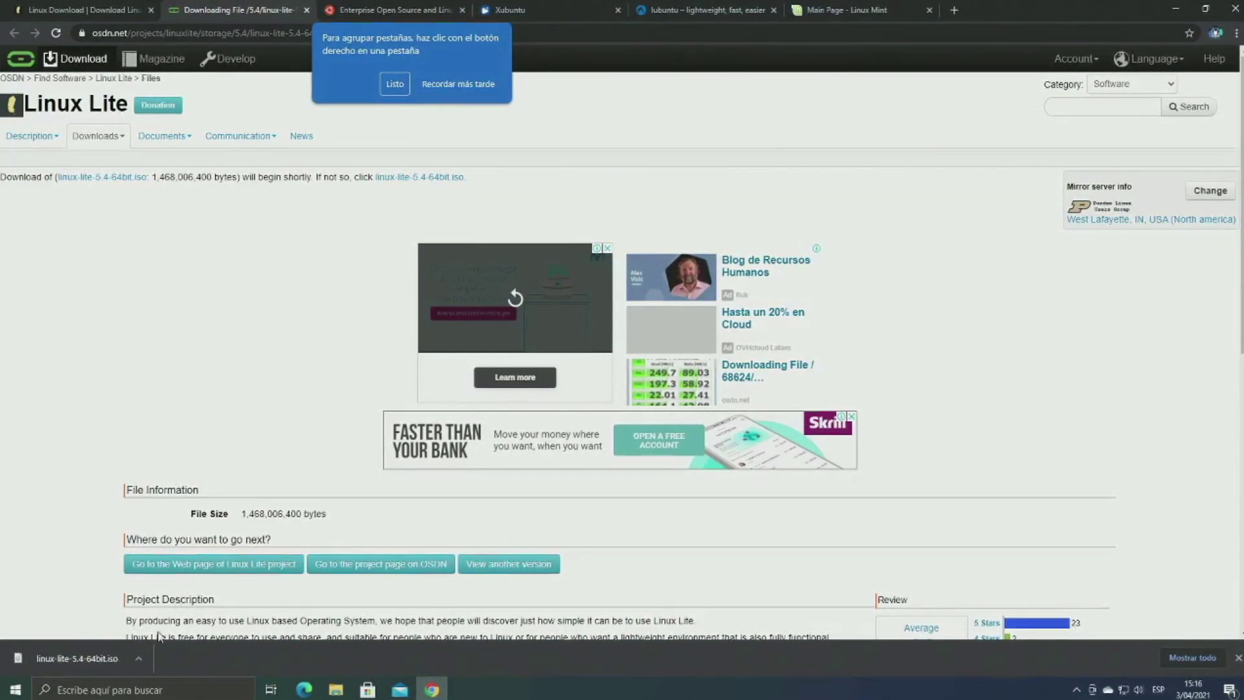
Step: Turn off always opening files of this type and show the downloaded linux-lite-5.4-64bit.iso in its folder
left_click(141, 658)
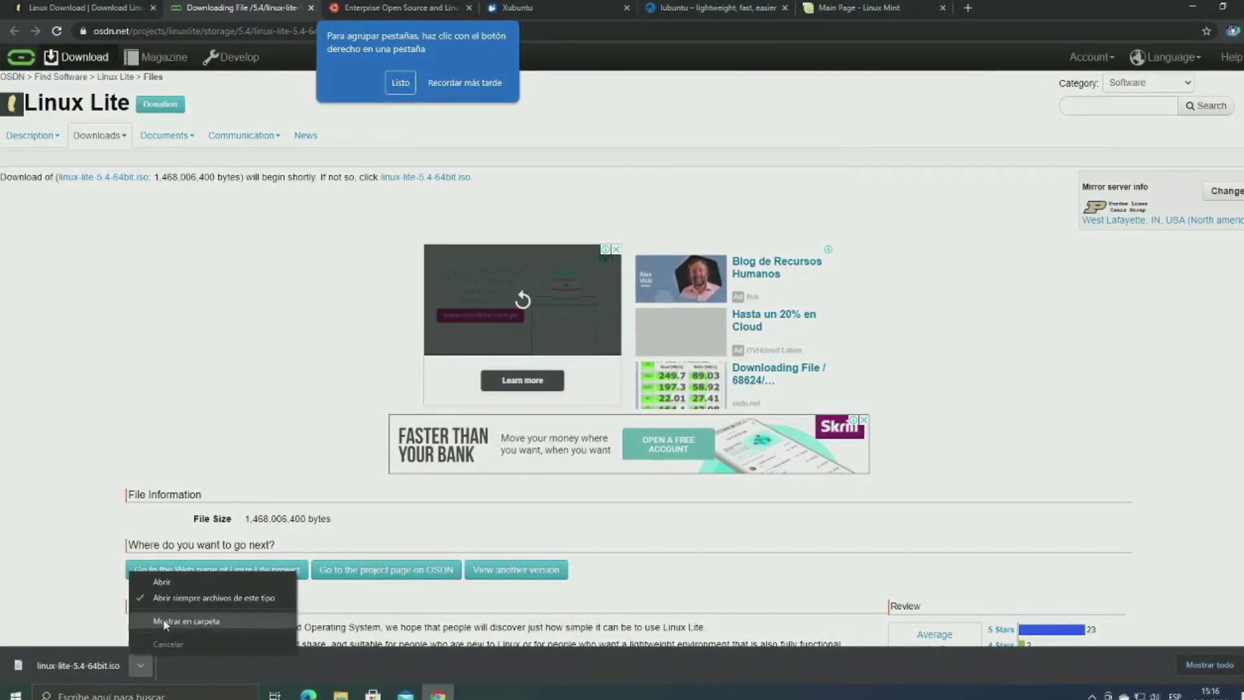
left_click(163, 597)
left_click(141, 666)
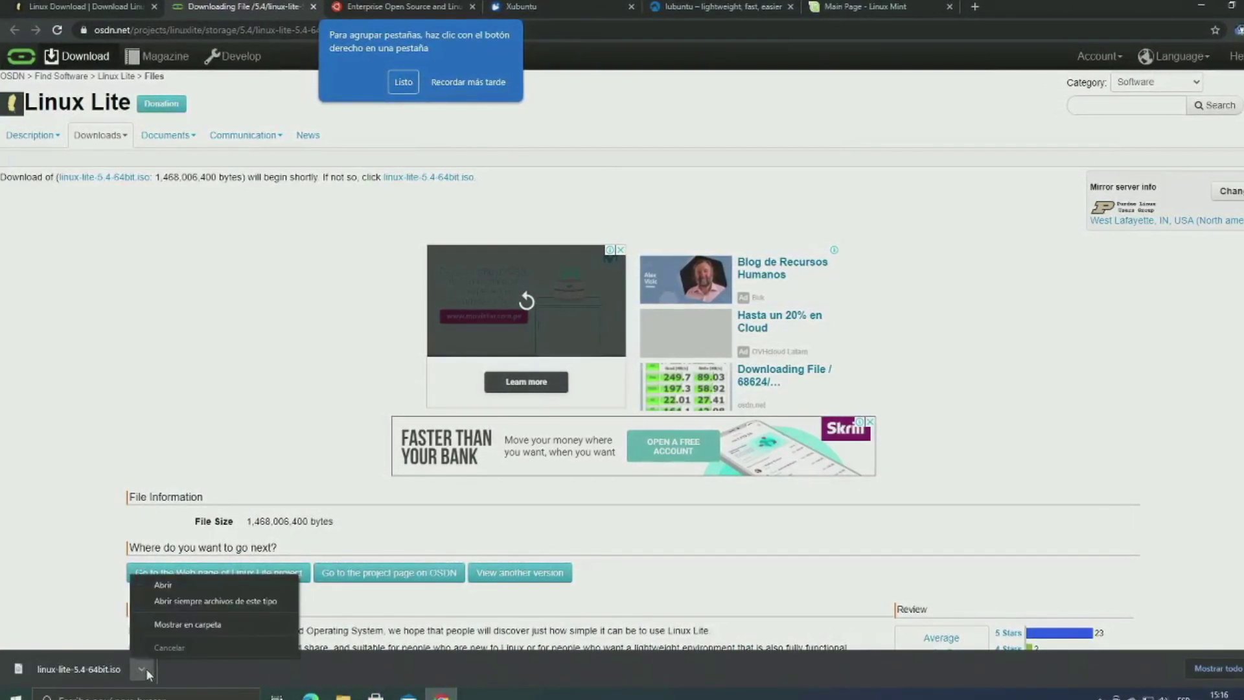
left_click(311, 648)
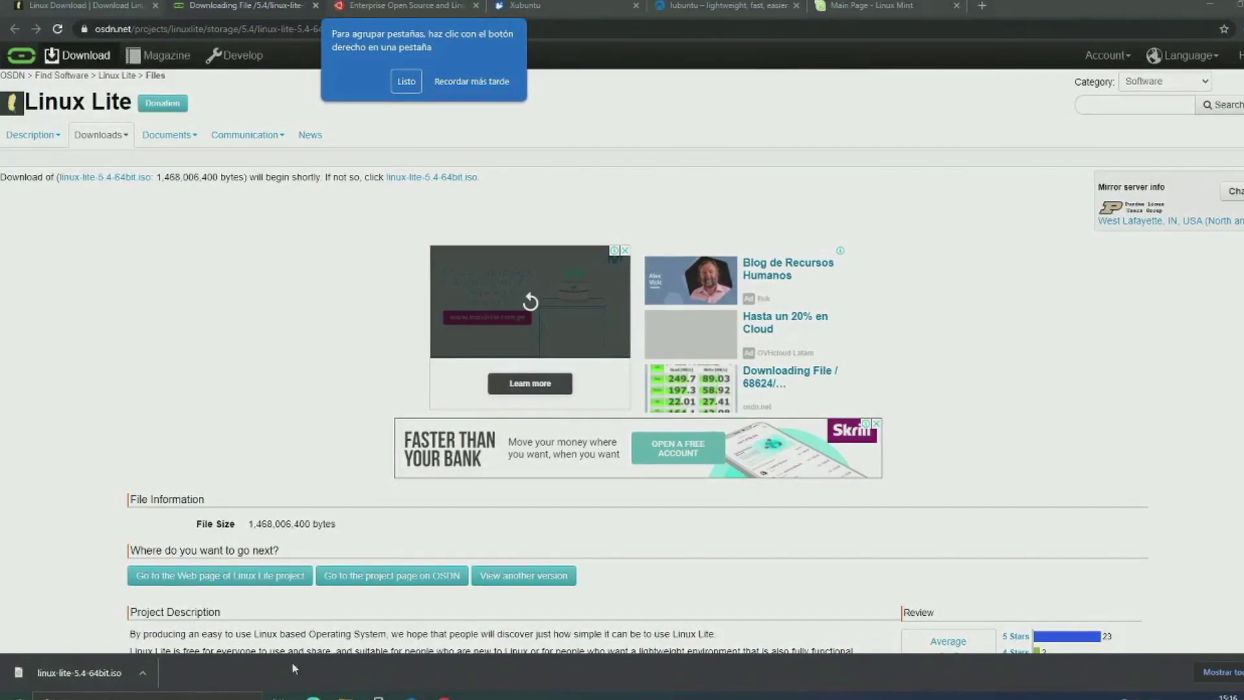
left_click(144, 676)
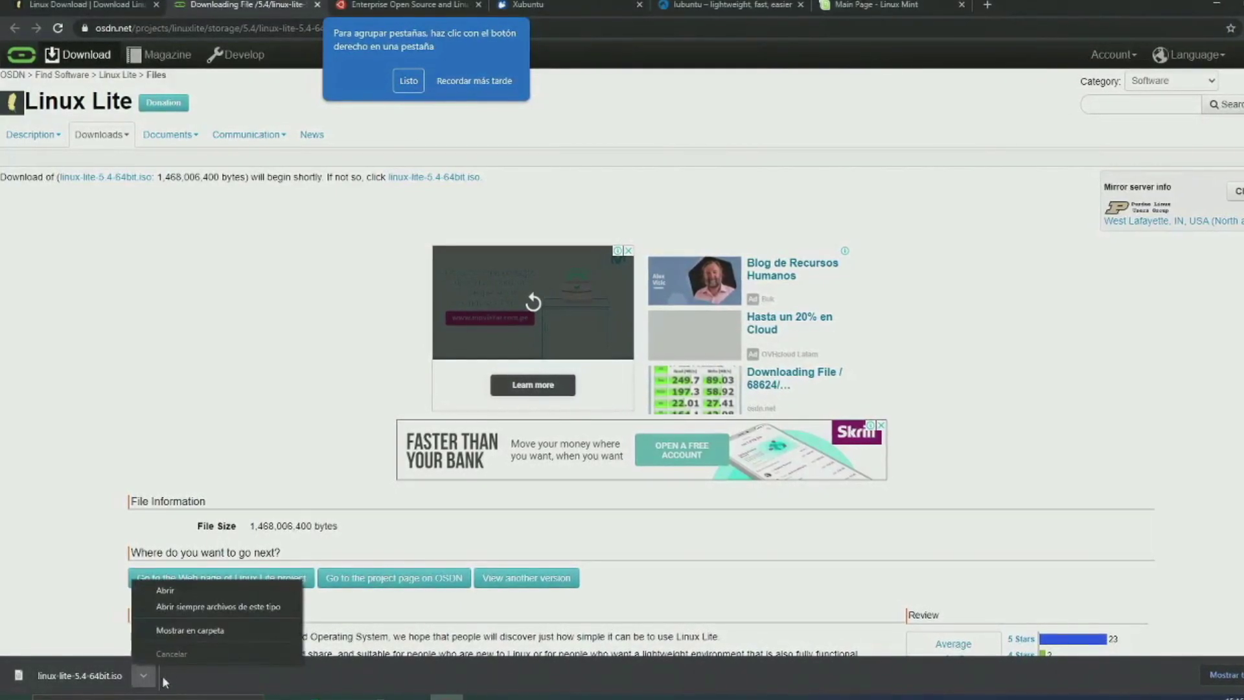
left_click(223, 633)
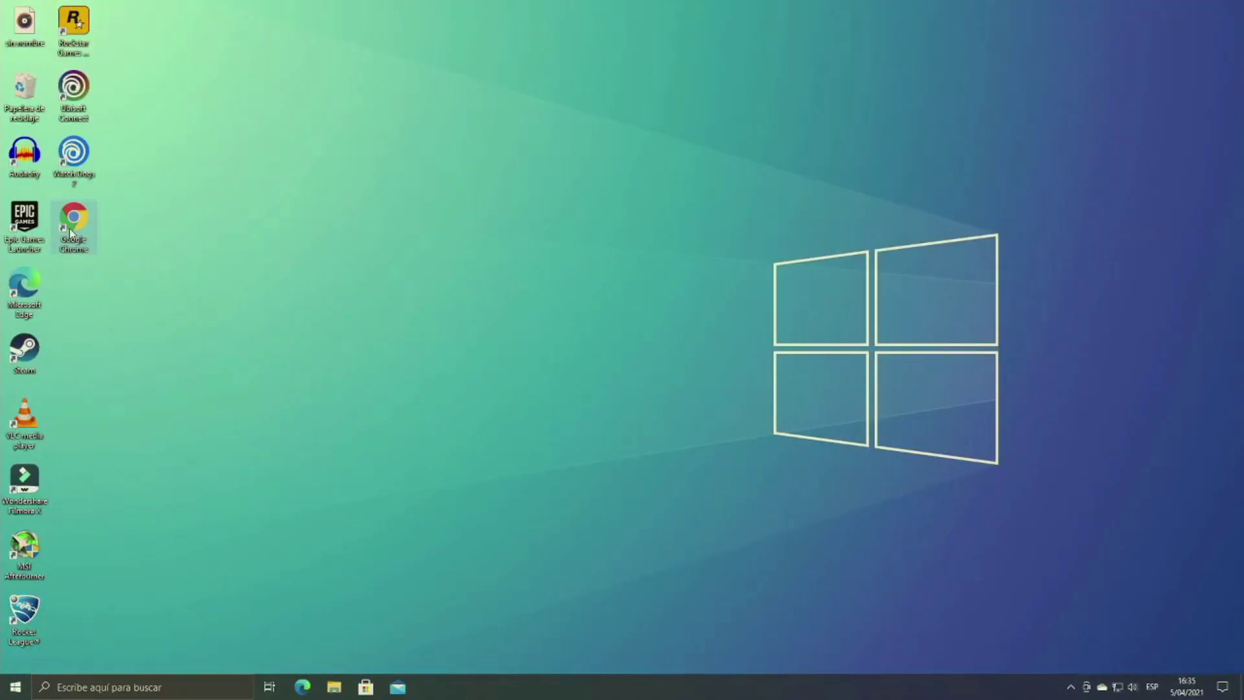
Step: Open Google Chrome, search the web for "rufus" and go to the official rufus.ie site
double_click(68, 229)
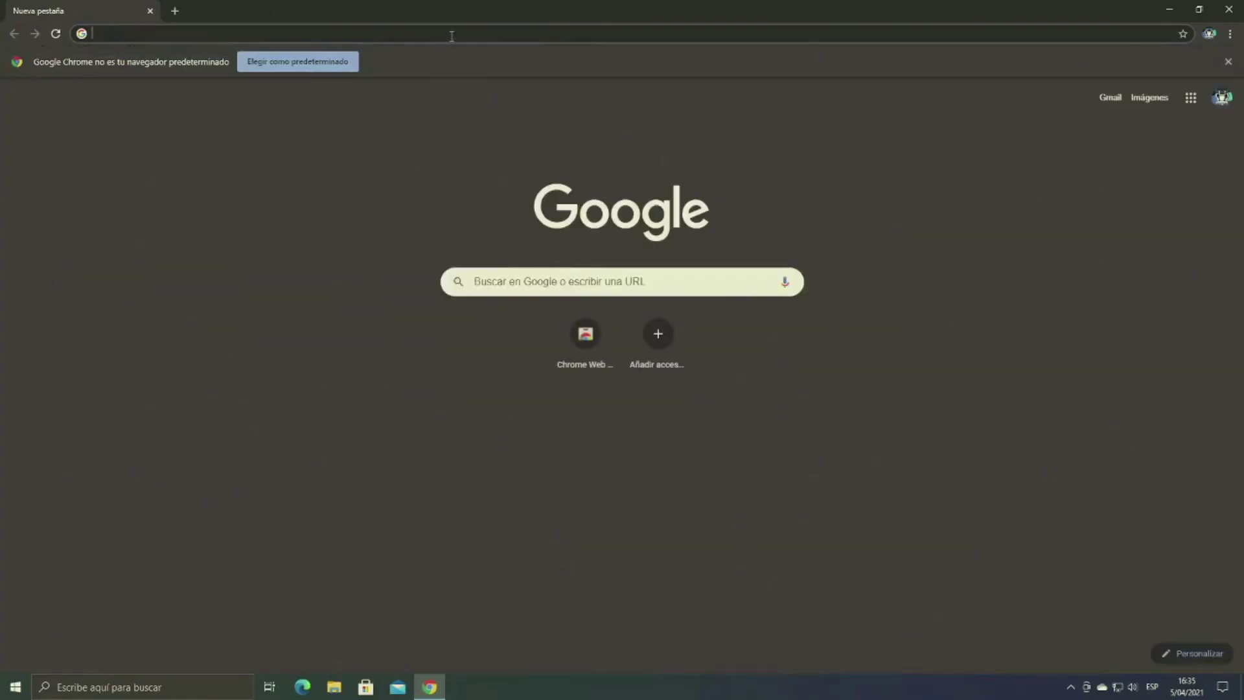
left_click(342, 38)
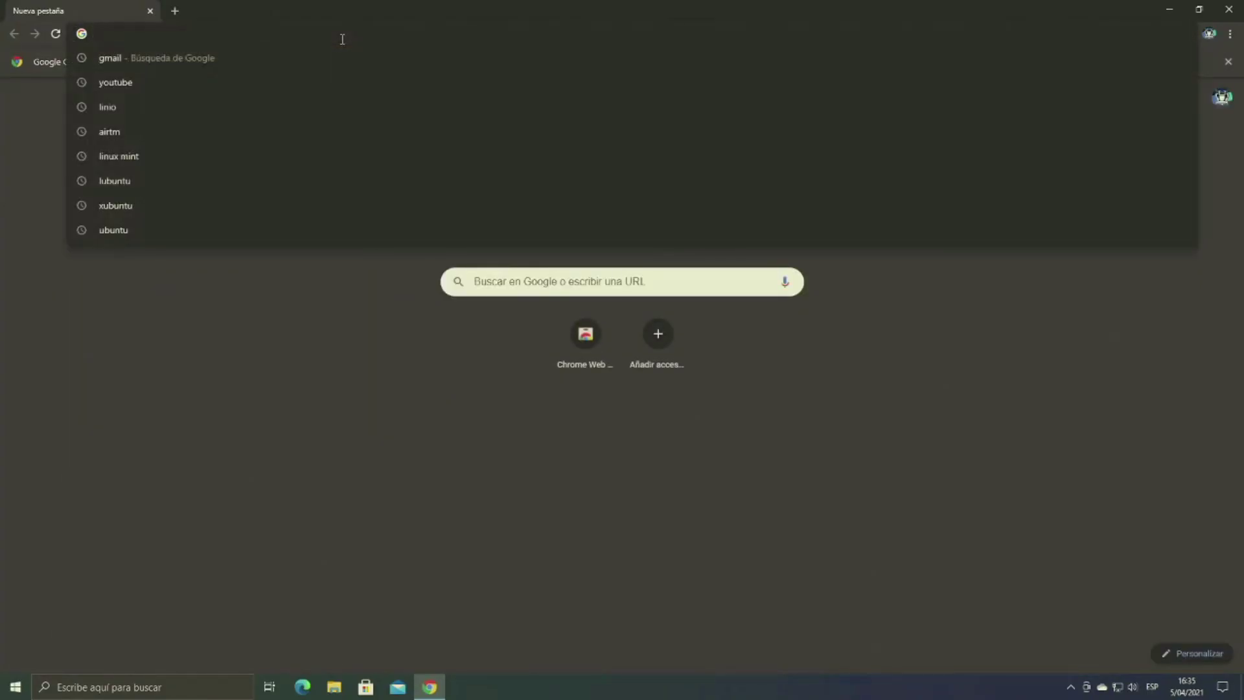
type("rufus")
key("Return")
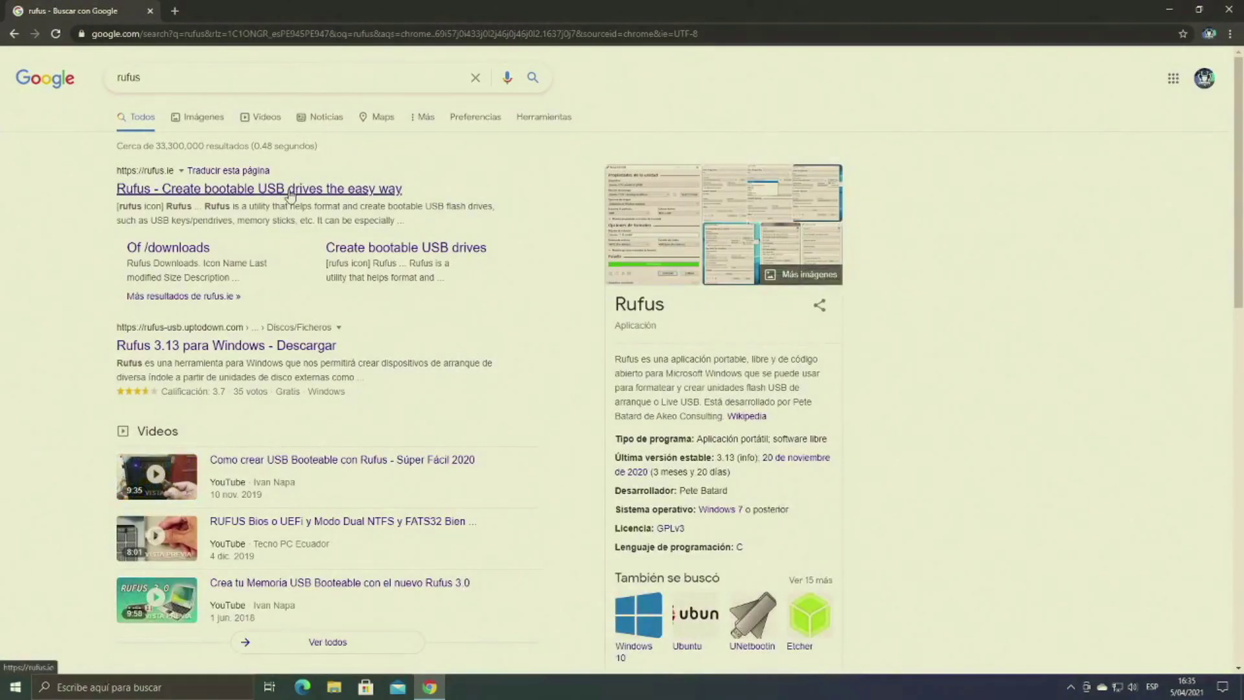
left_click(289, 191)
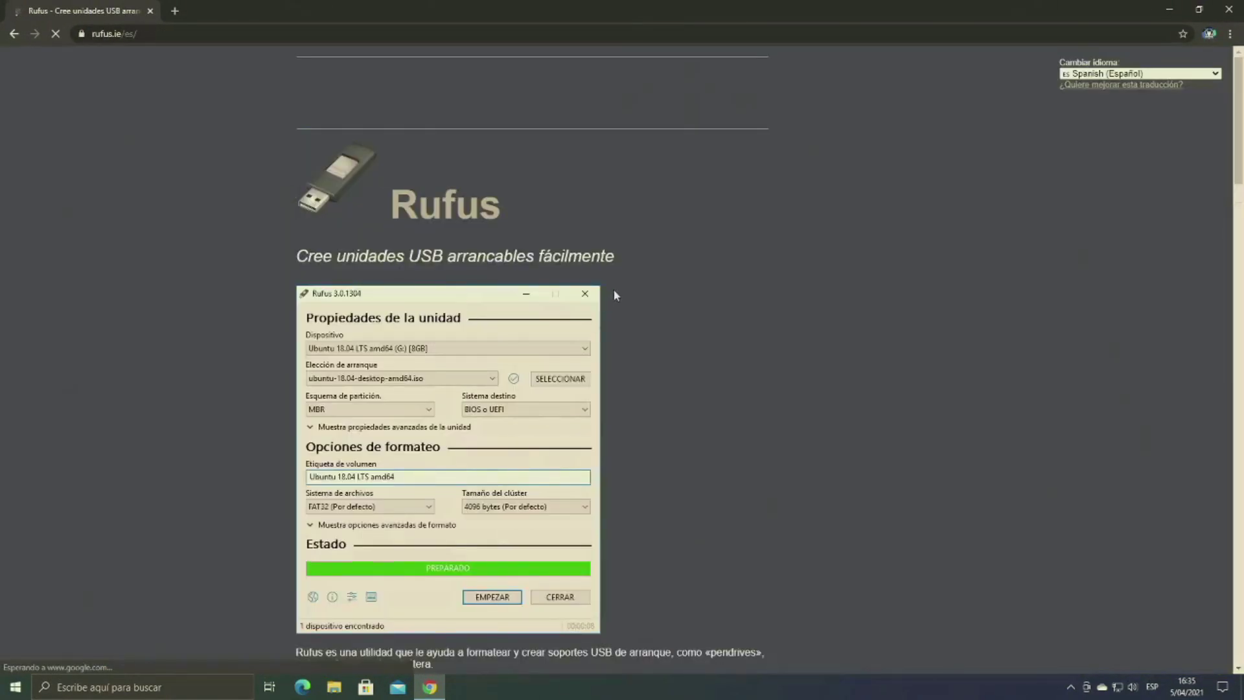
Step: Download the standard Rufus 3.13 release from the page's download section
scroll(659, 325, "down", 3)
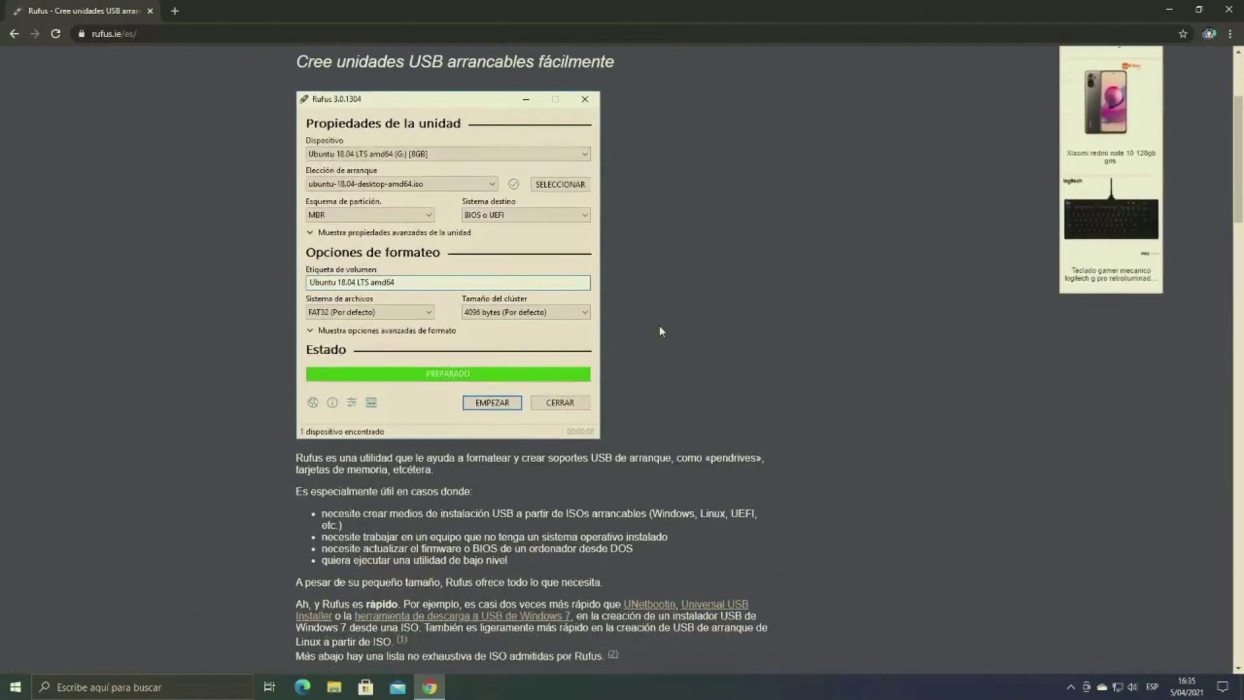
scroll(660, 331, "down", 4)
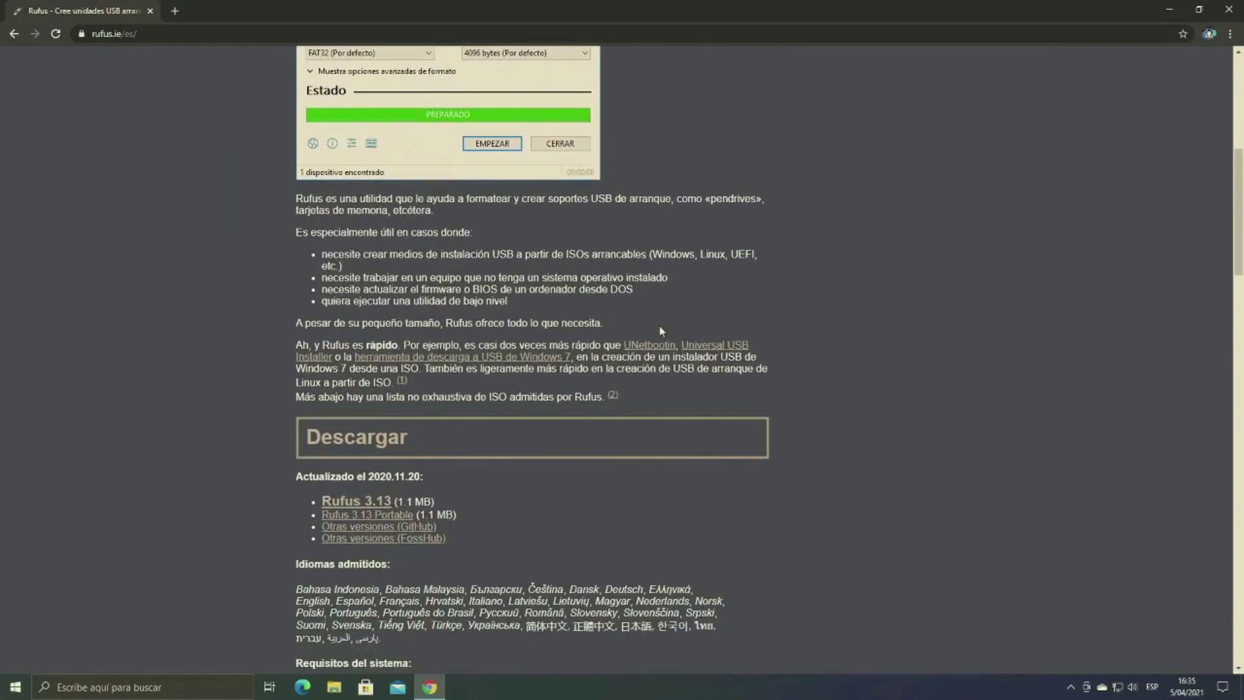
scroll(660, 326, "down", 2)
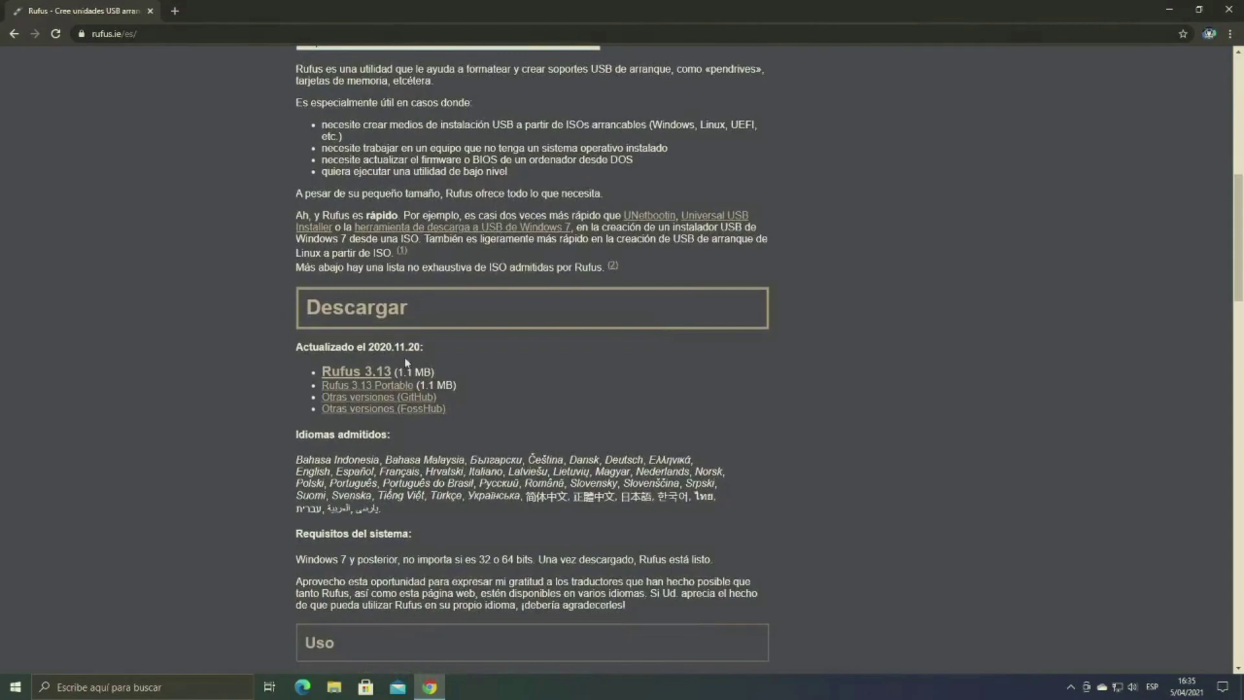
left_click(364, 382)
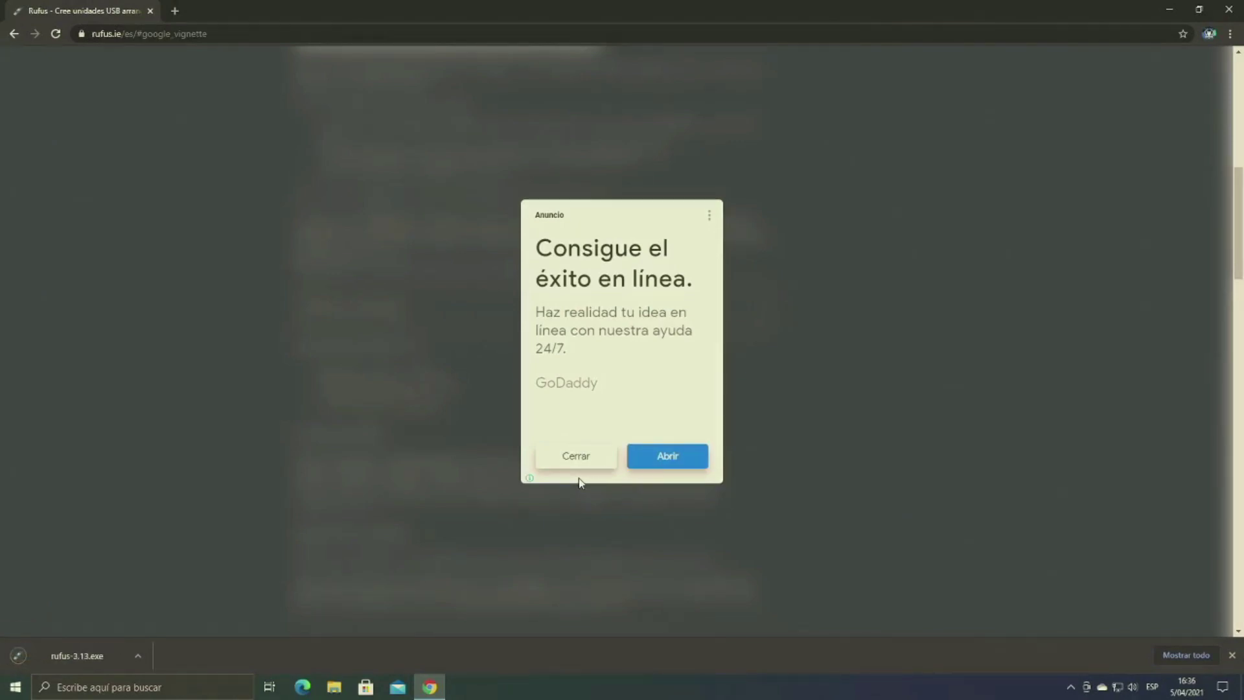
Step: Show the downloaded rufus-3.13.exe in its folder and minimize the browser and USB drive windows
left_click(138, 655)
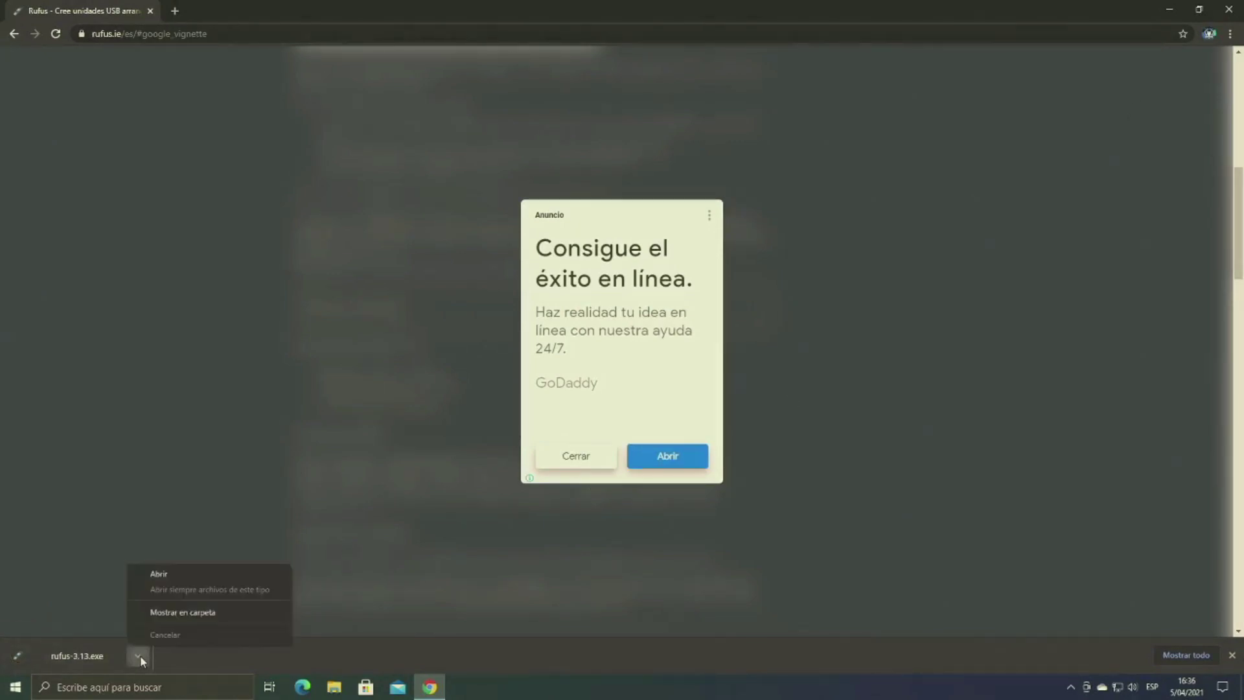
left_click(182, 613)
left_click(1174, 7)
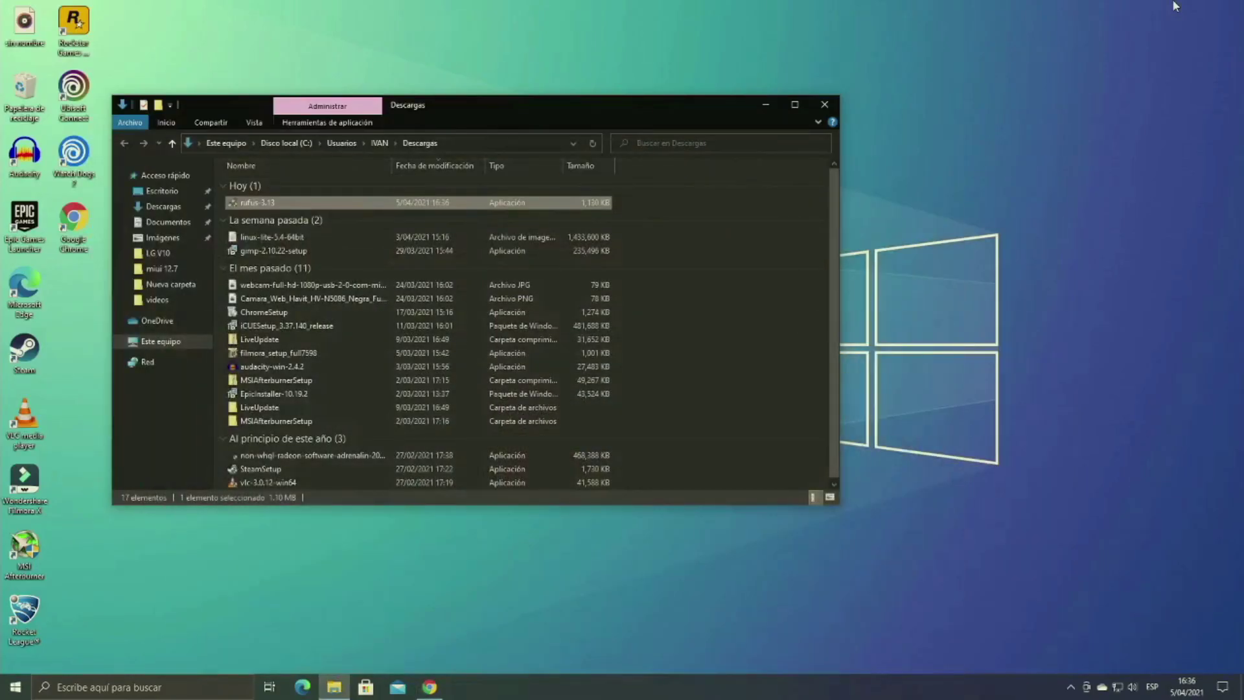
left_click_drag(510, 114, 615, 101)
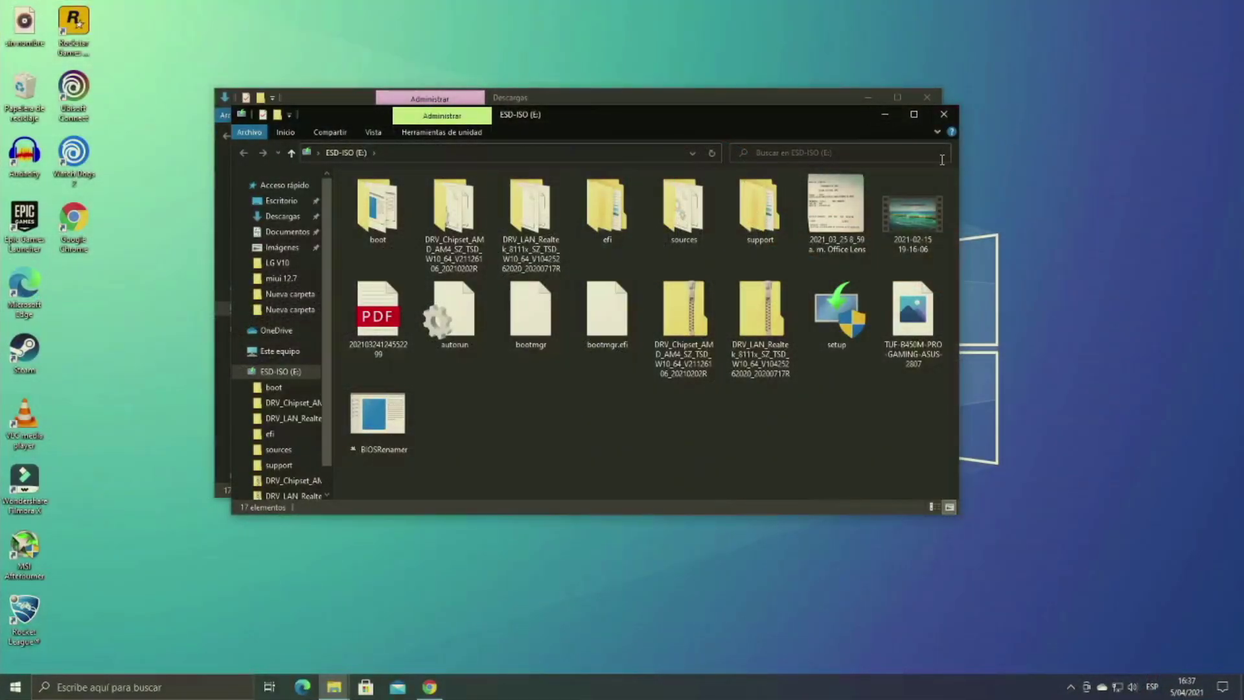
left_click(887, 115)
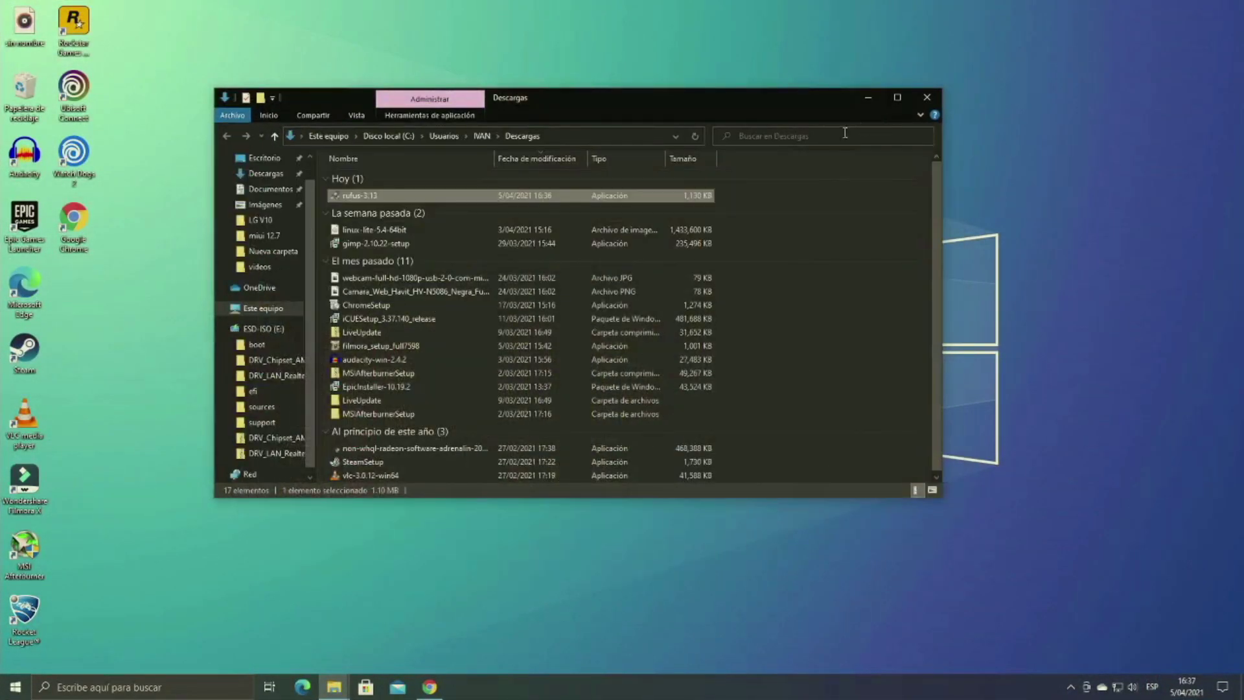
Step: Run rufus-3.13 with permission to make changes, minimize the Downloads folder and allow online update checks
double_click(437, 196)
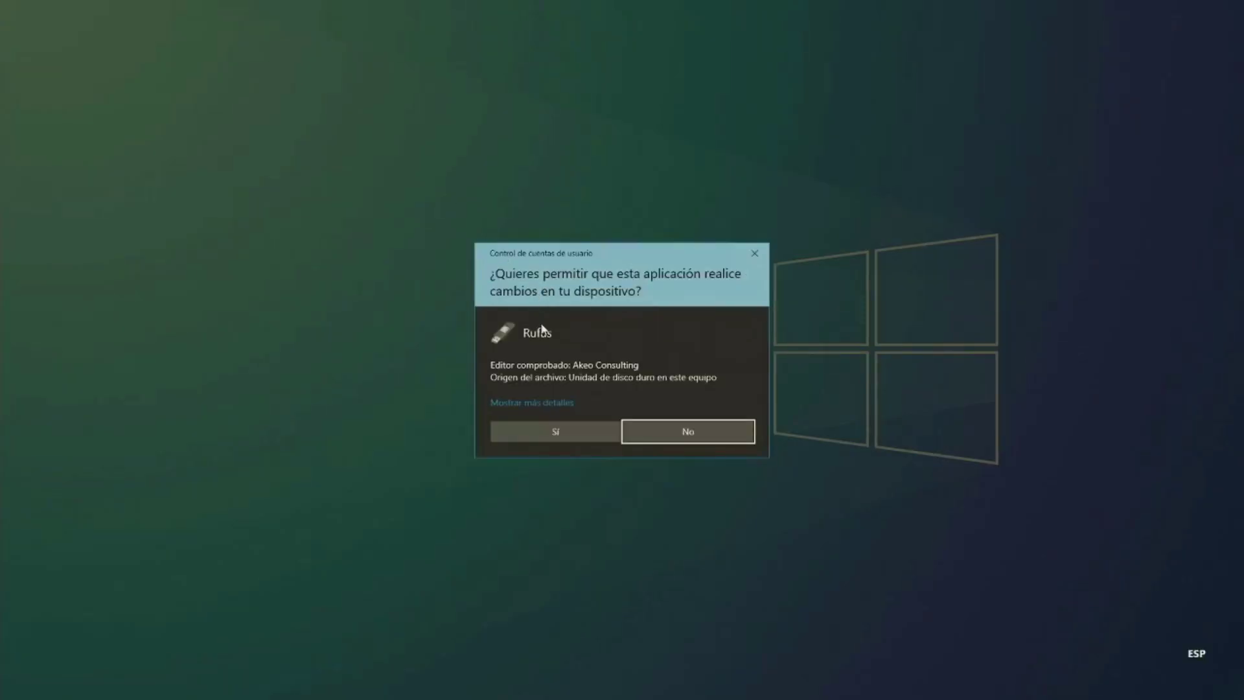
left_click(534, 438)
left_click(855, 104)
left_click(869, 103)
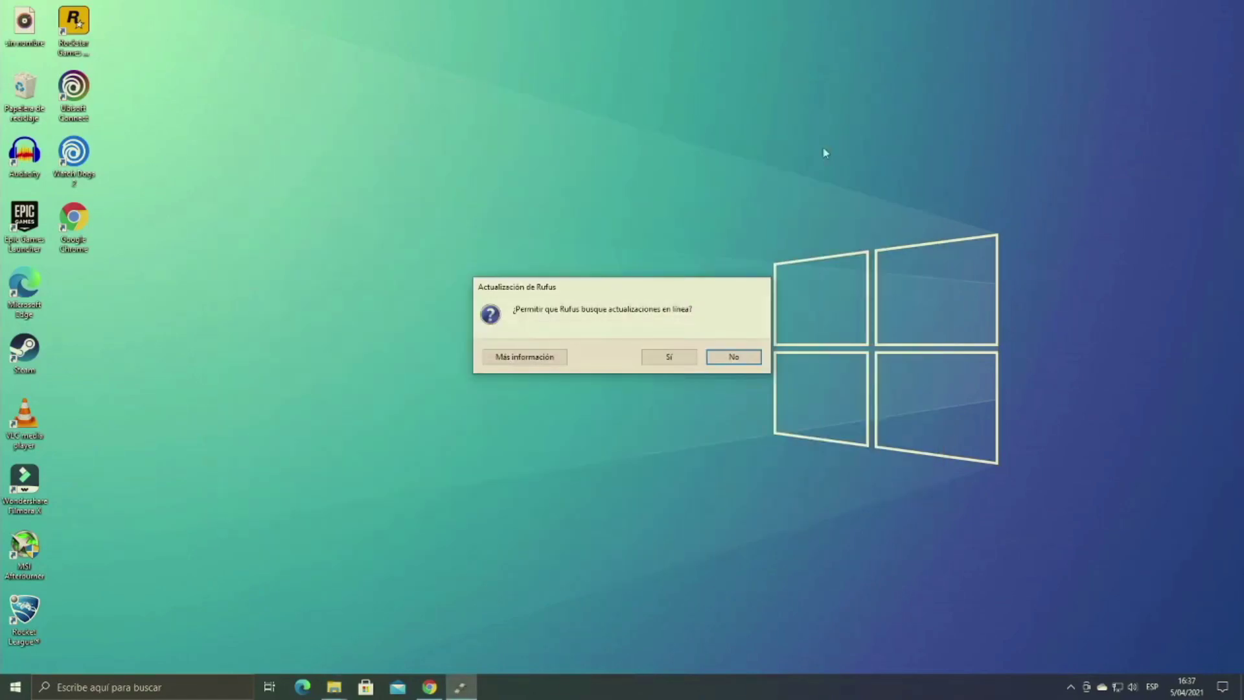
left_click(659, 362)
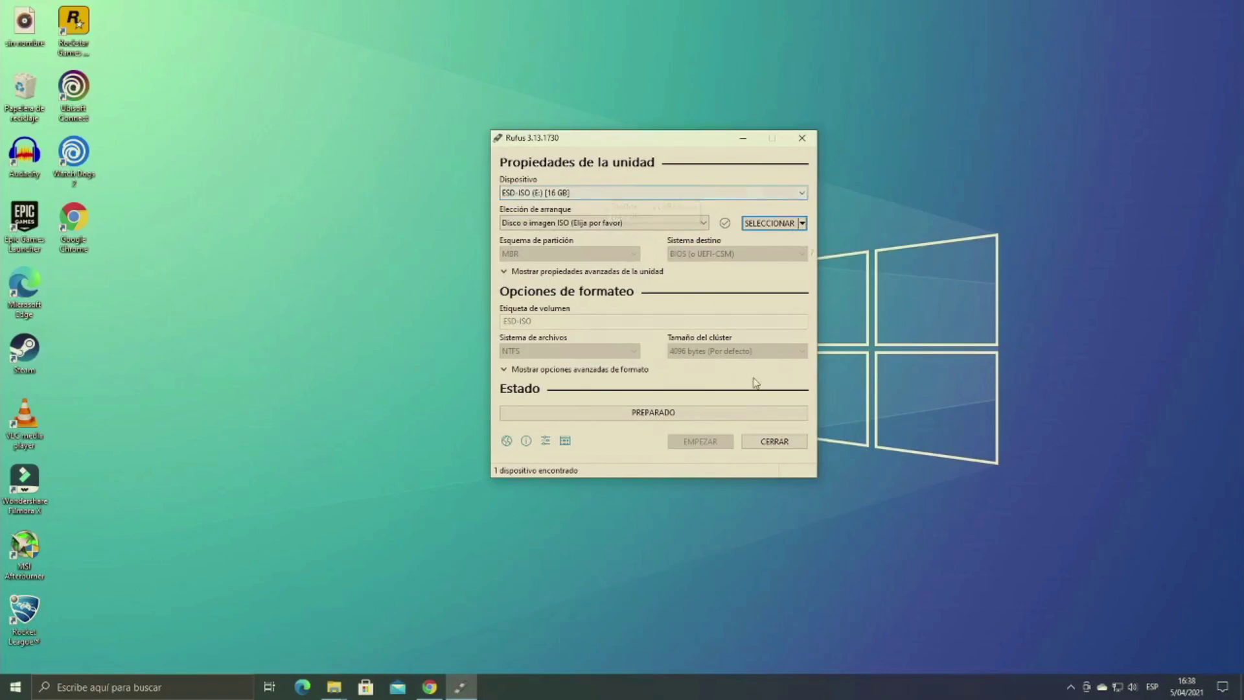
Step: Load linux-lite-5.4-64bit.iso from Downloads as the boot image
left_click(770, 228)
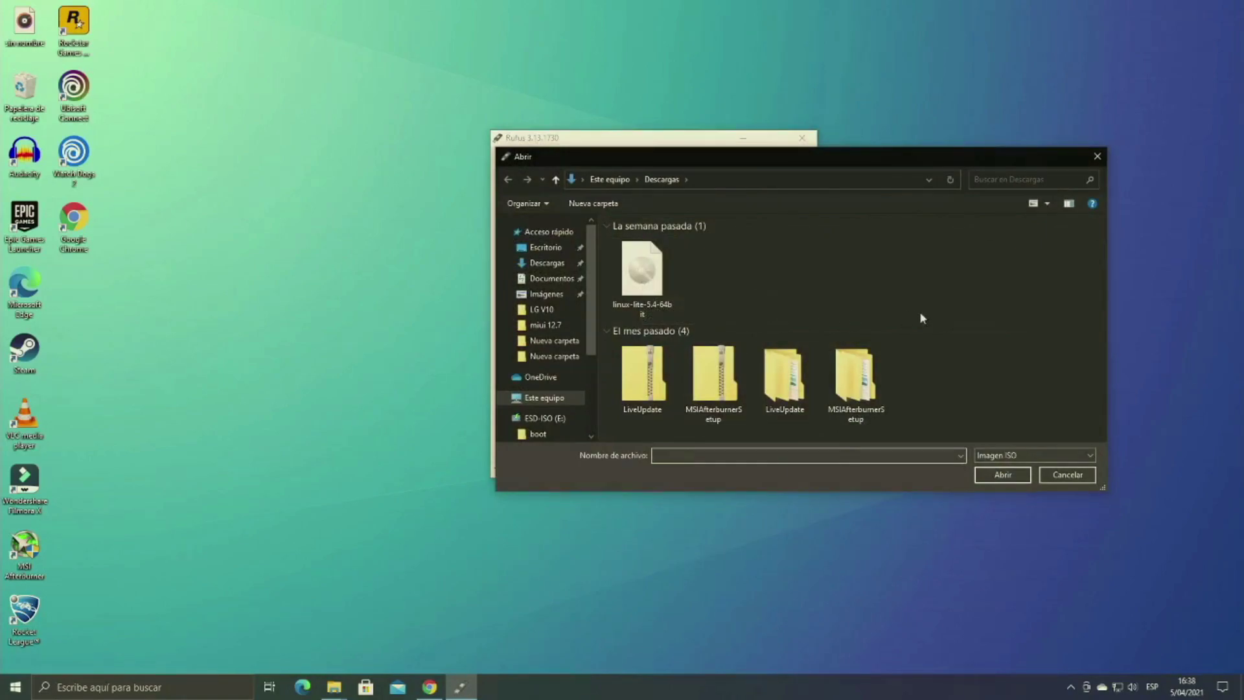
left_click(659, 289)
left_click(995, 478)
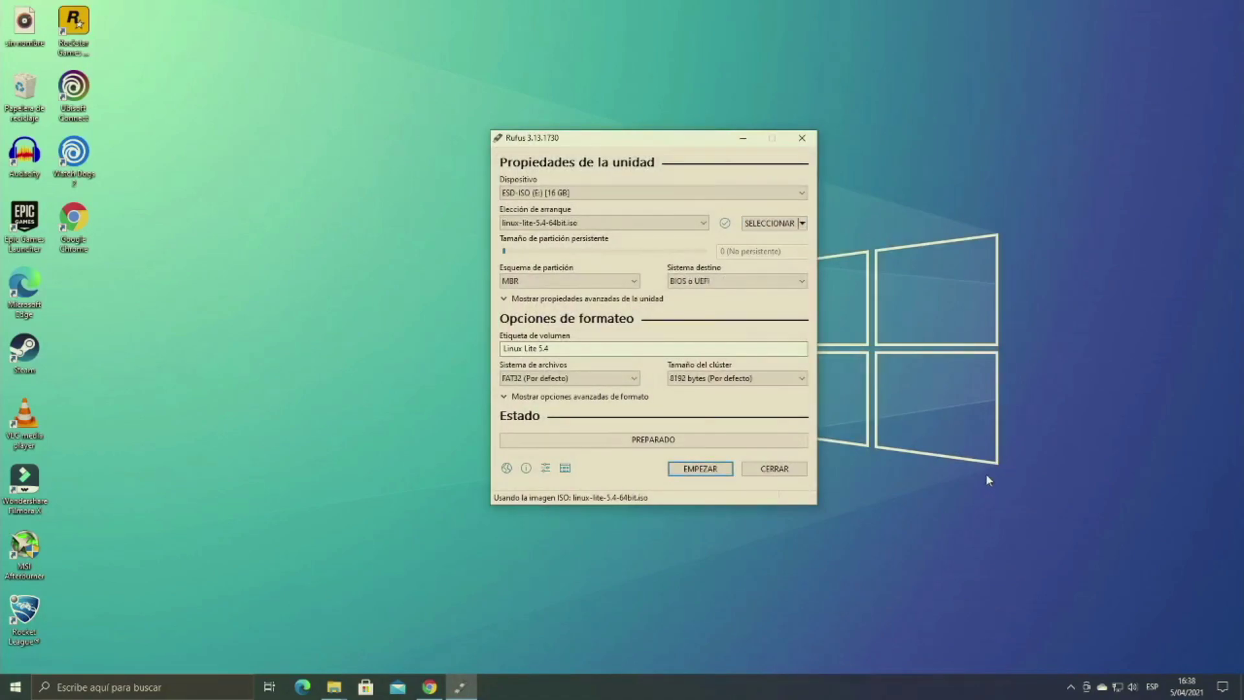
Step: Write the image to the USB drive in ISO image mode, accepting the Syslinux download and data erasure, and close Rufus when finished
left_click(710, 477)
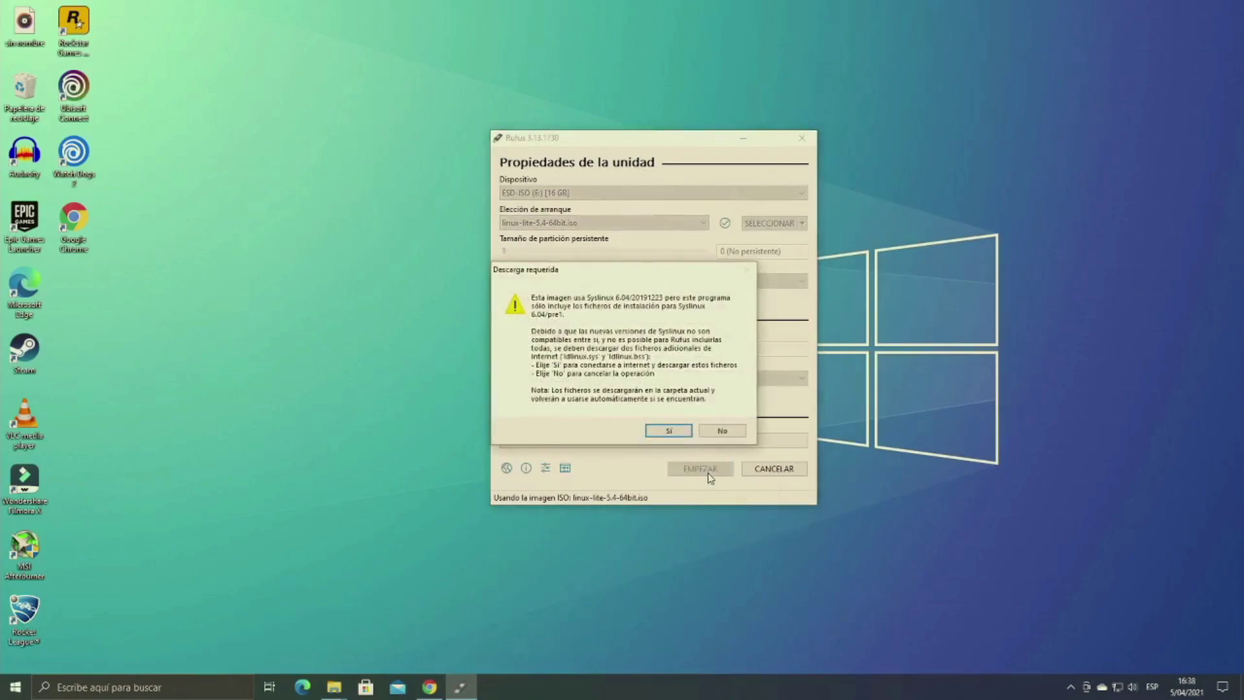
left_click(669, 431)
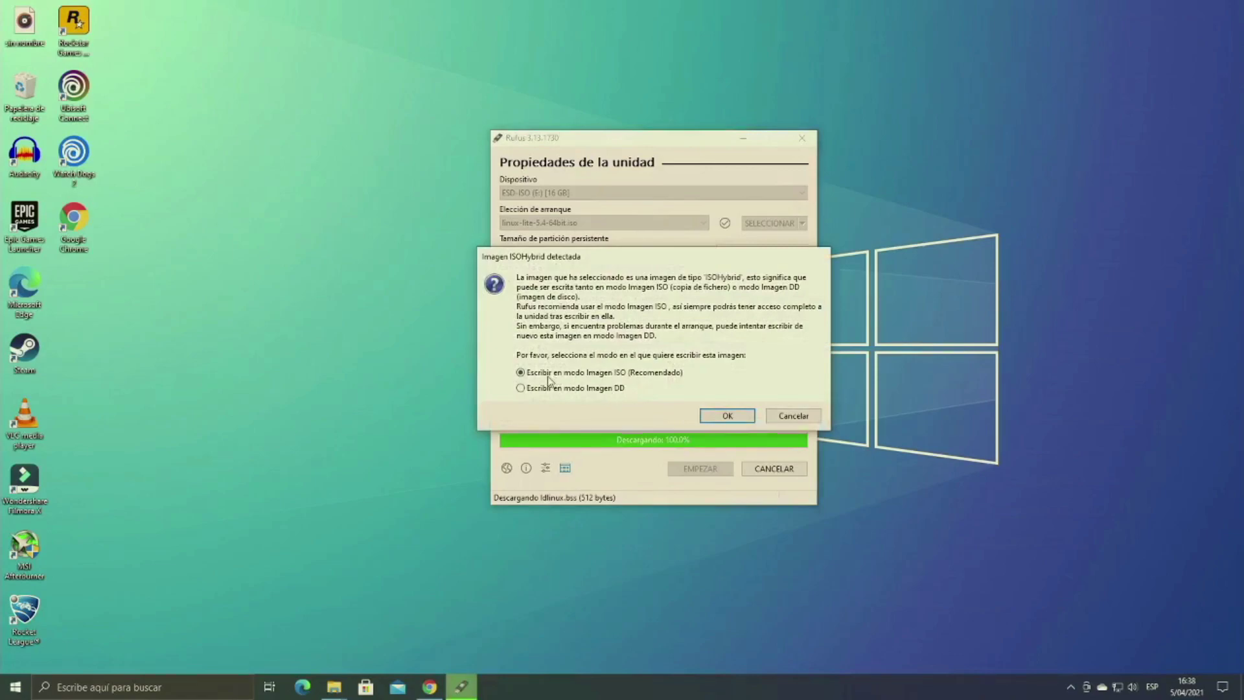
left_click(717, 417)
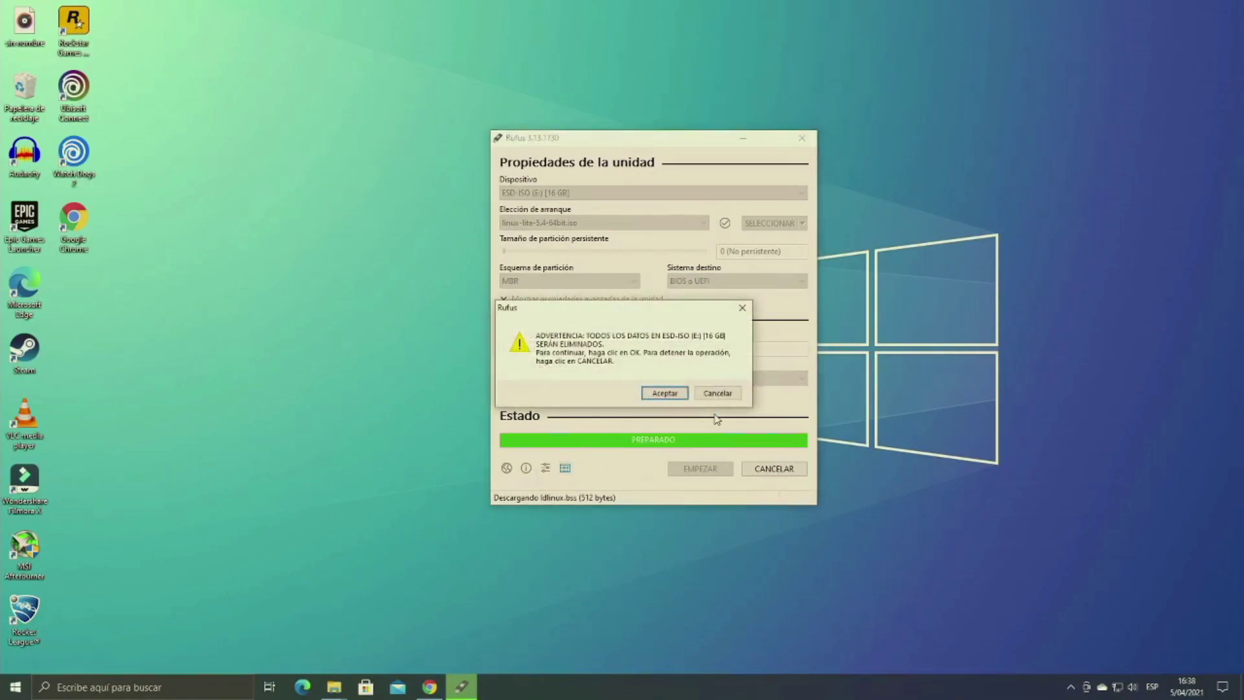
left_click(674, 395)
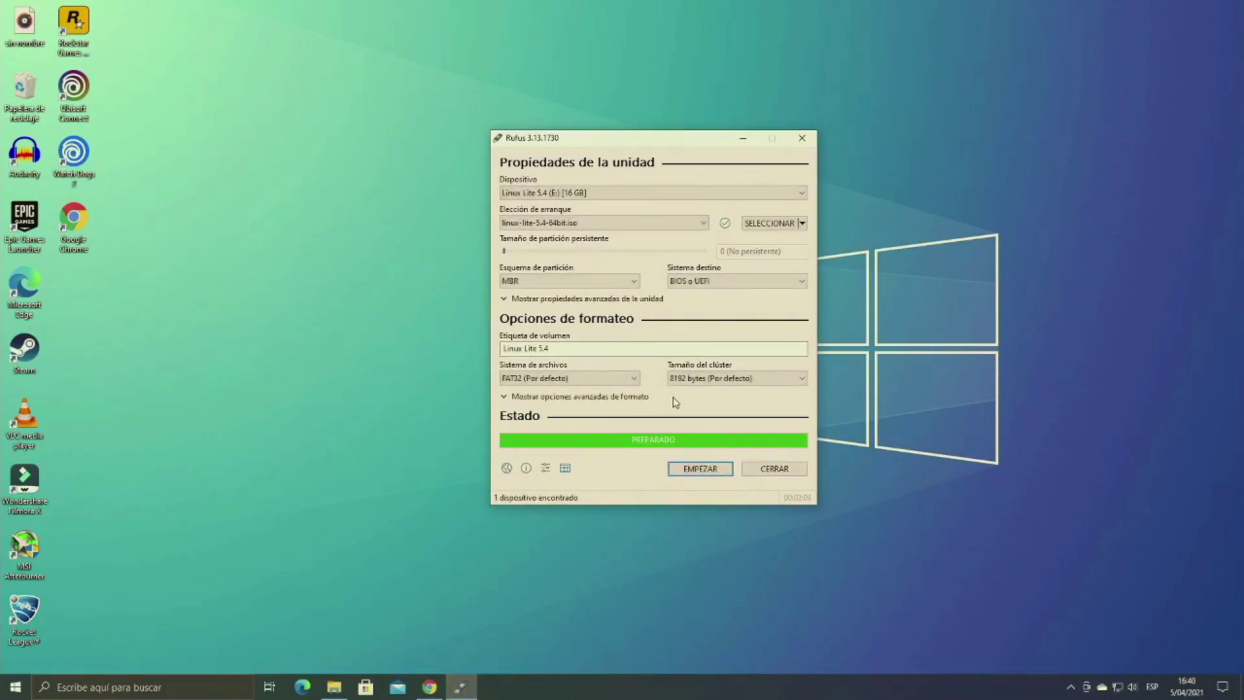
left_click(775, 468)
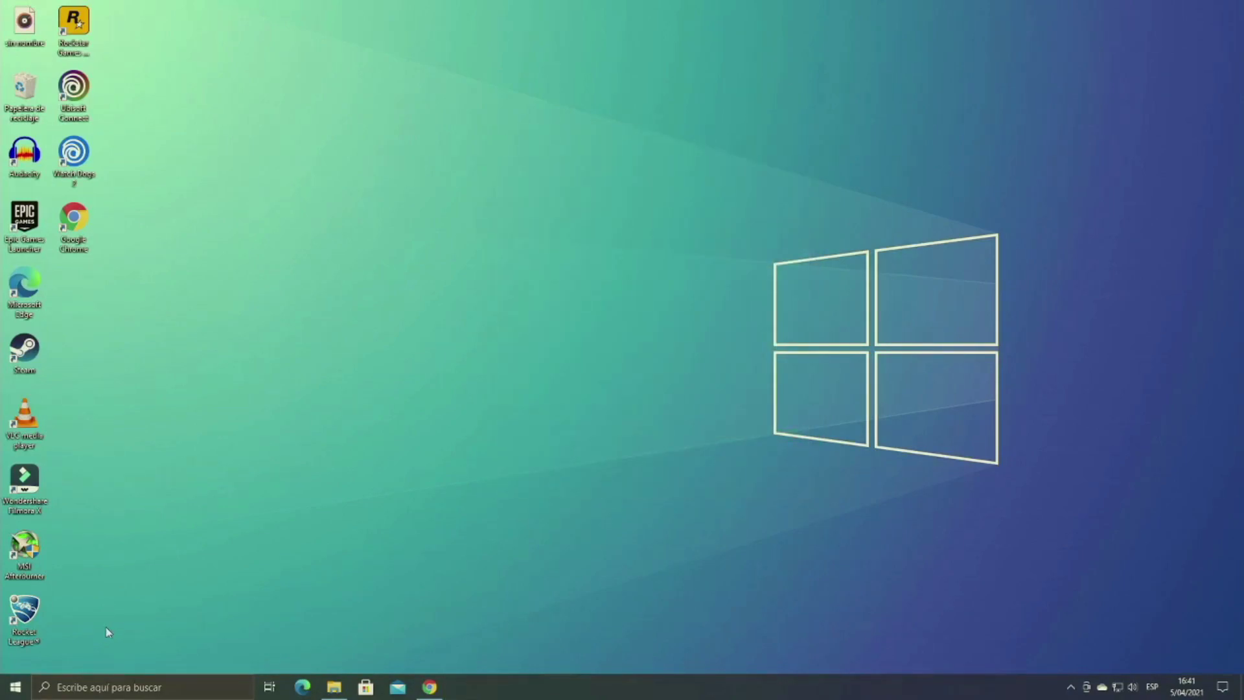
Step: Restart the computer from Windows
left_click(16, 687)
left_click(15, 661)
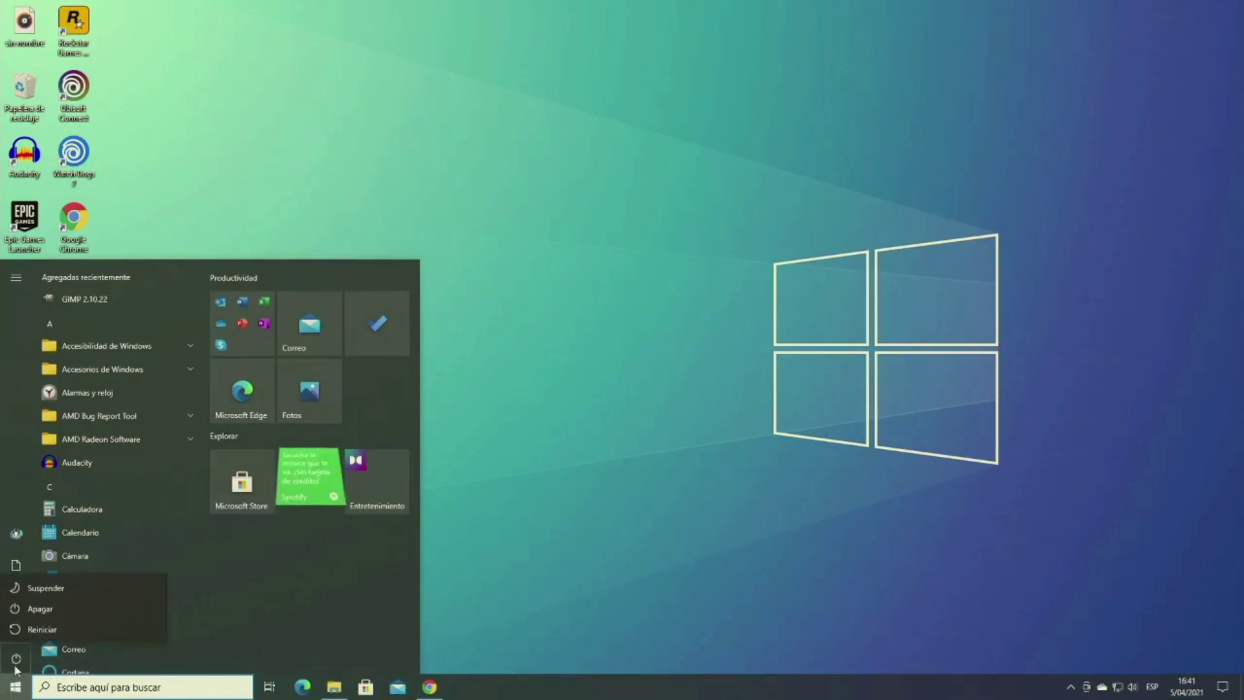
left_click(57, 631)
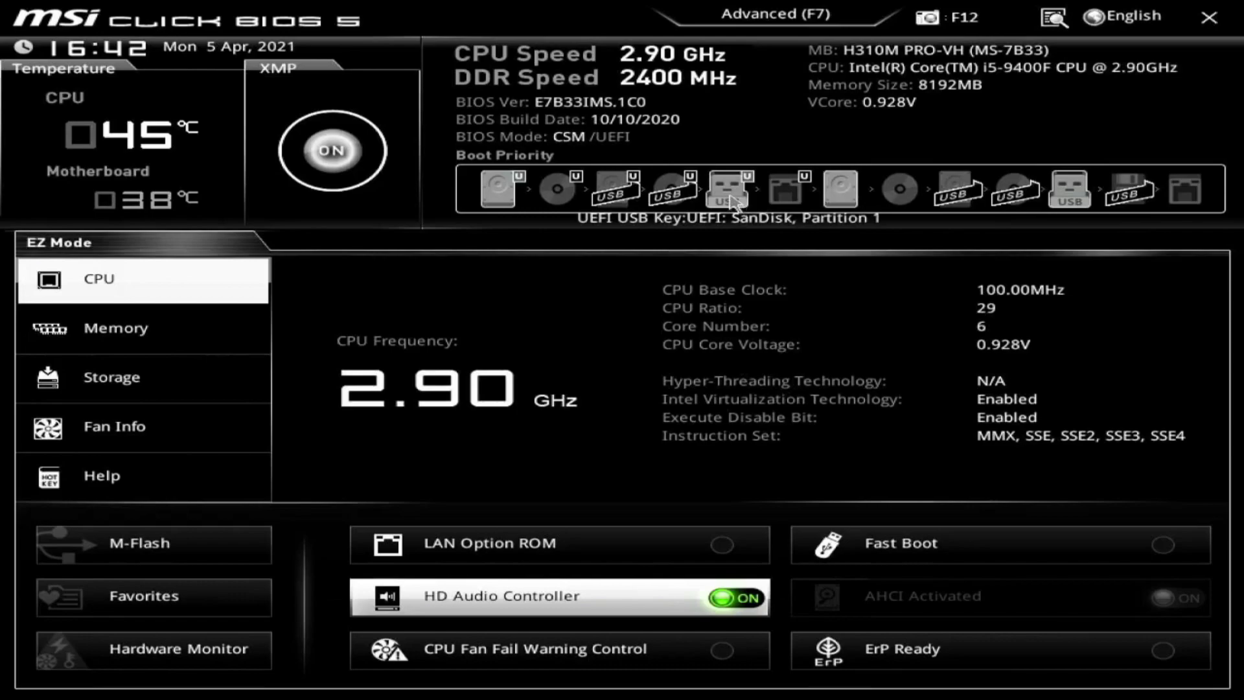
Step: Move the SanDisk UEFI USB key to first place in the boot priority, and save the configuration and exit
left_click_drag(733, 203, 516, 204)
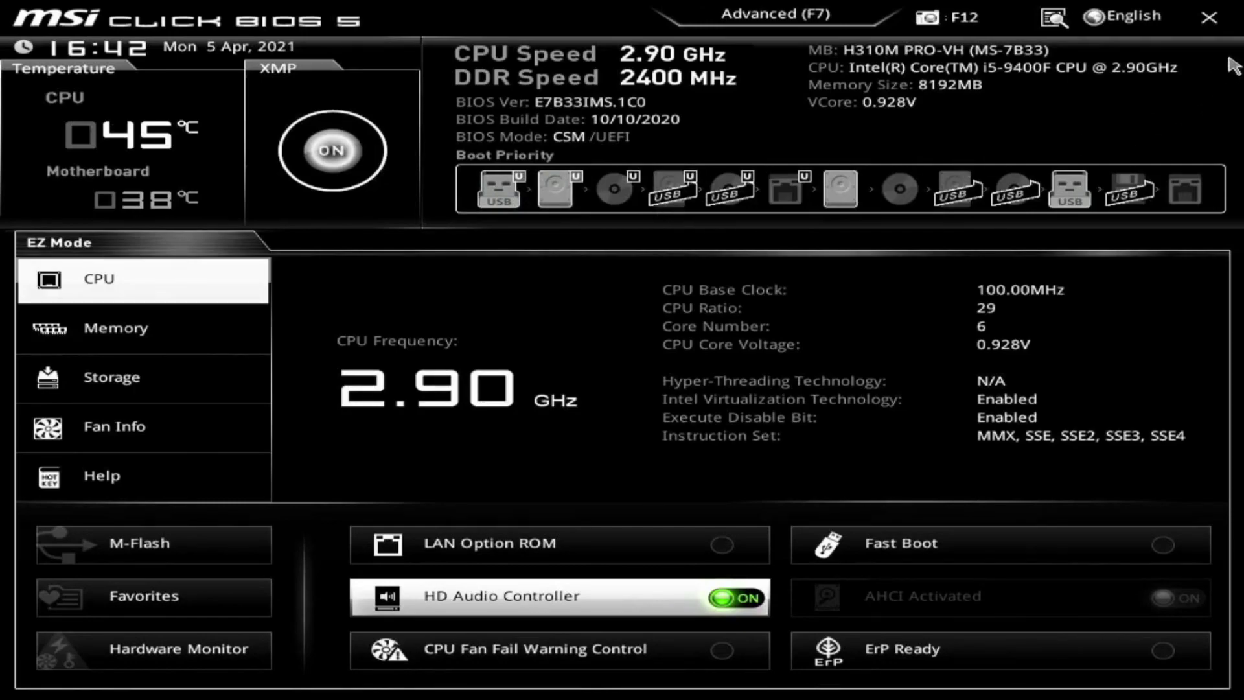
left_click(1210, 18)
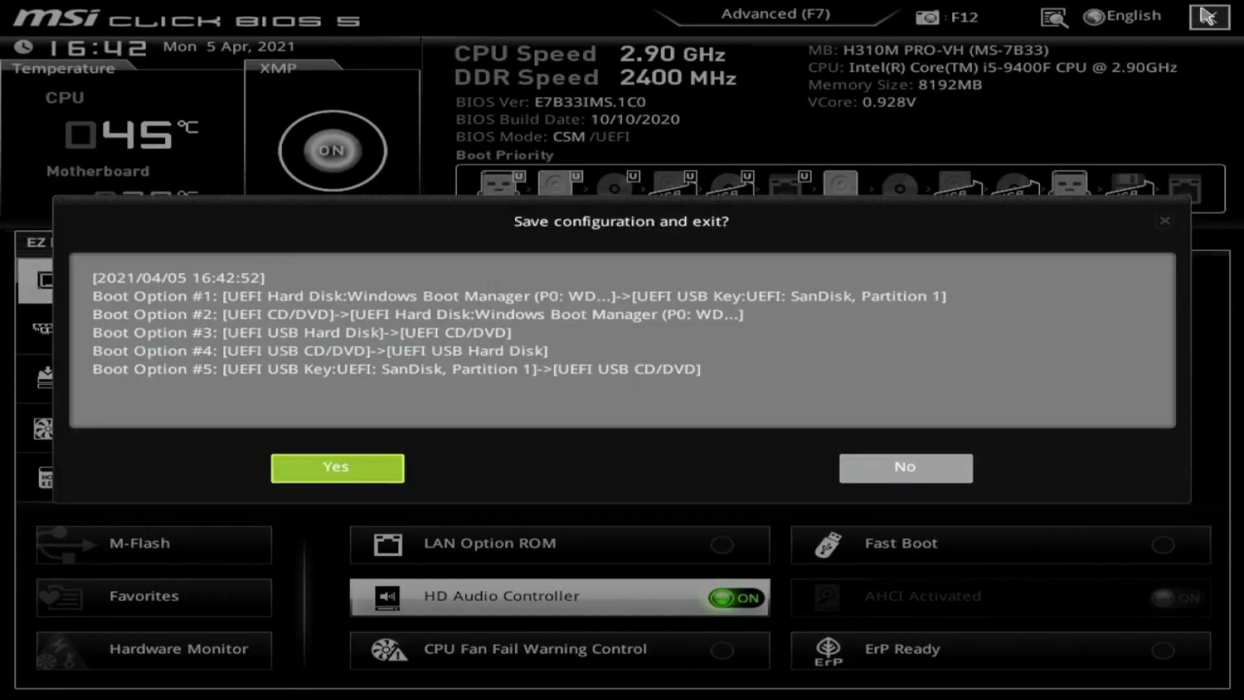
left_click(375, 468)
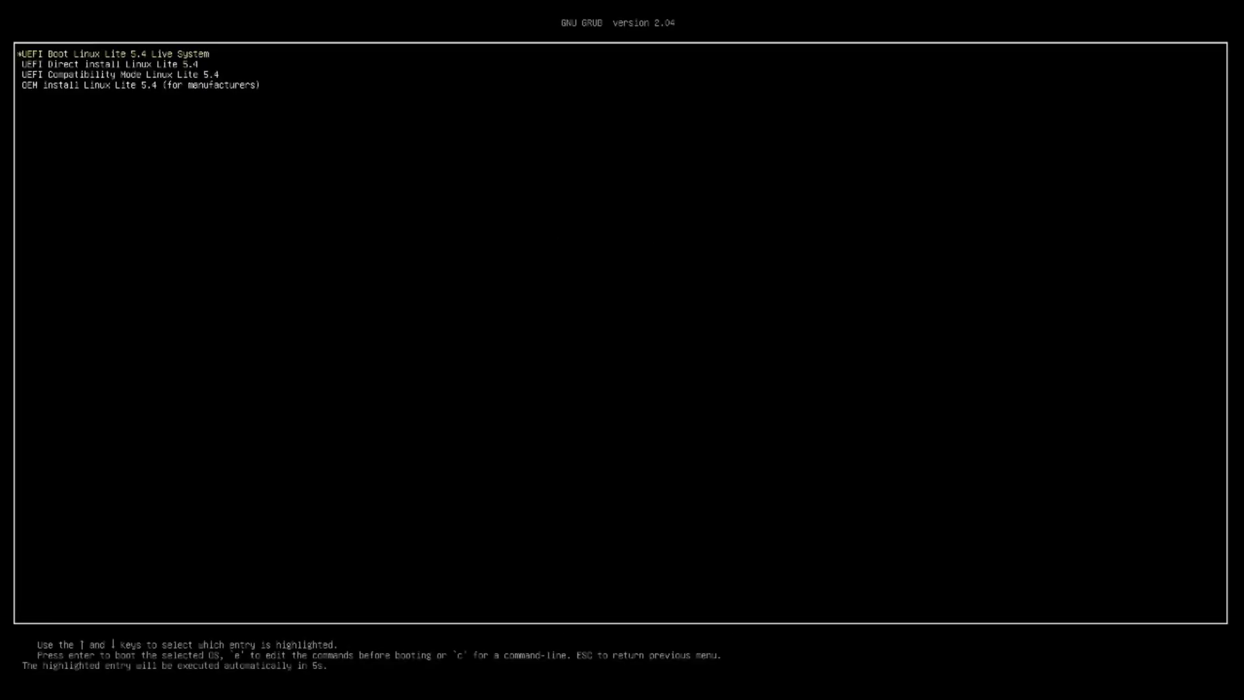
Step: Boot the Linux Lite 5.4 live system in UEFI mode and close the welcome window
key("Return")
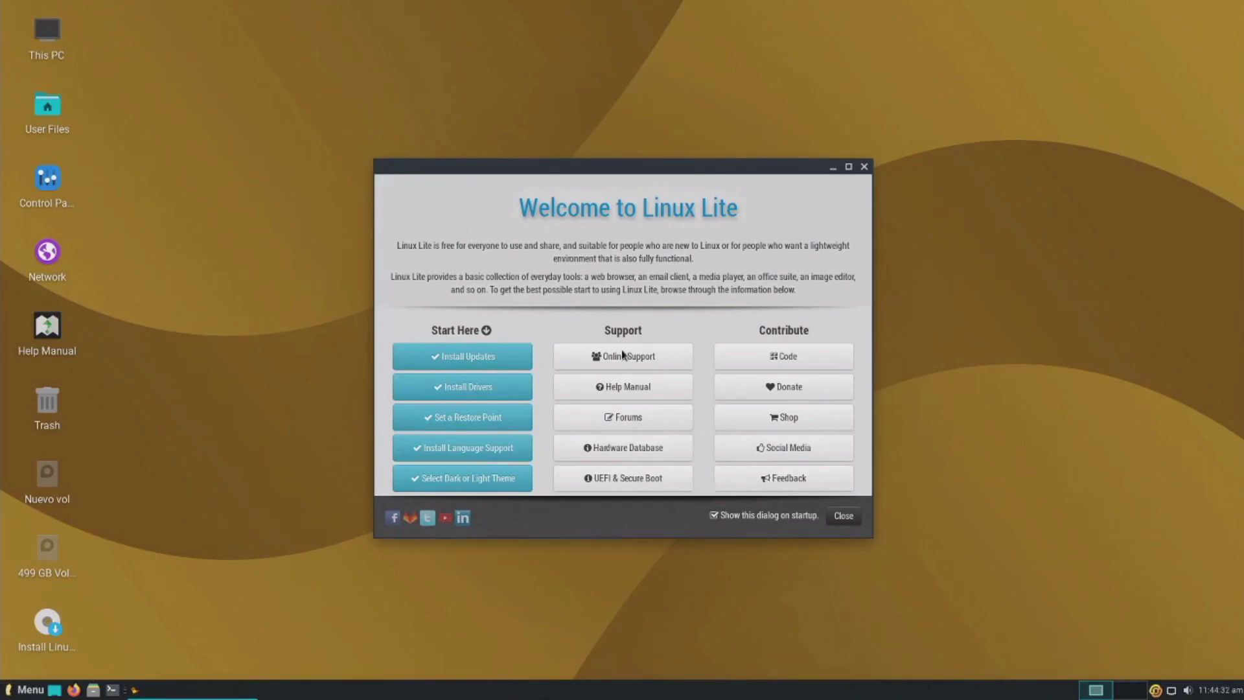
left_click(865, 167)
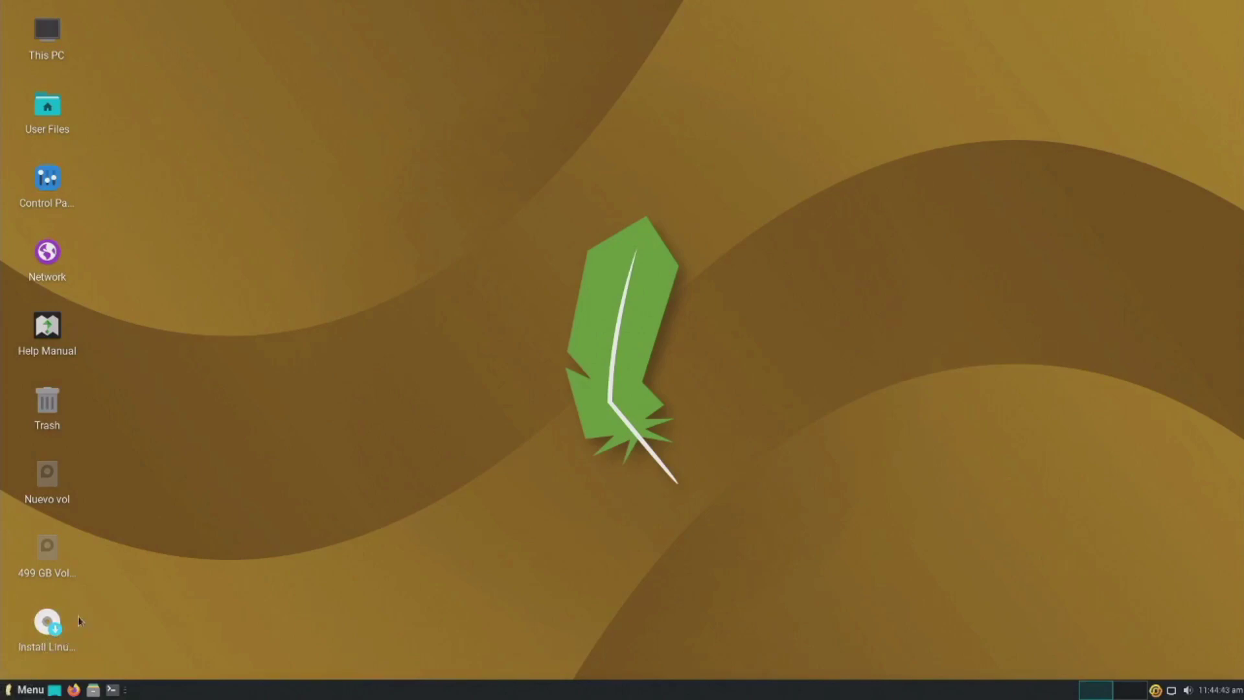
left_click(29, 690)
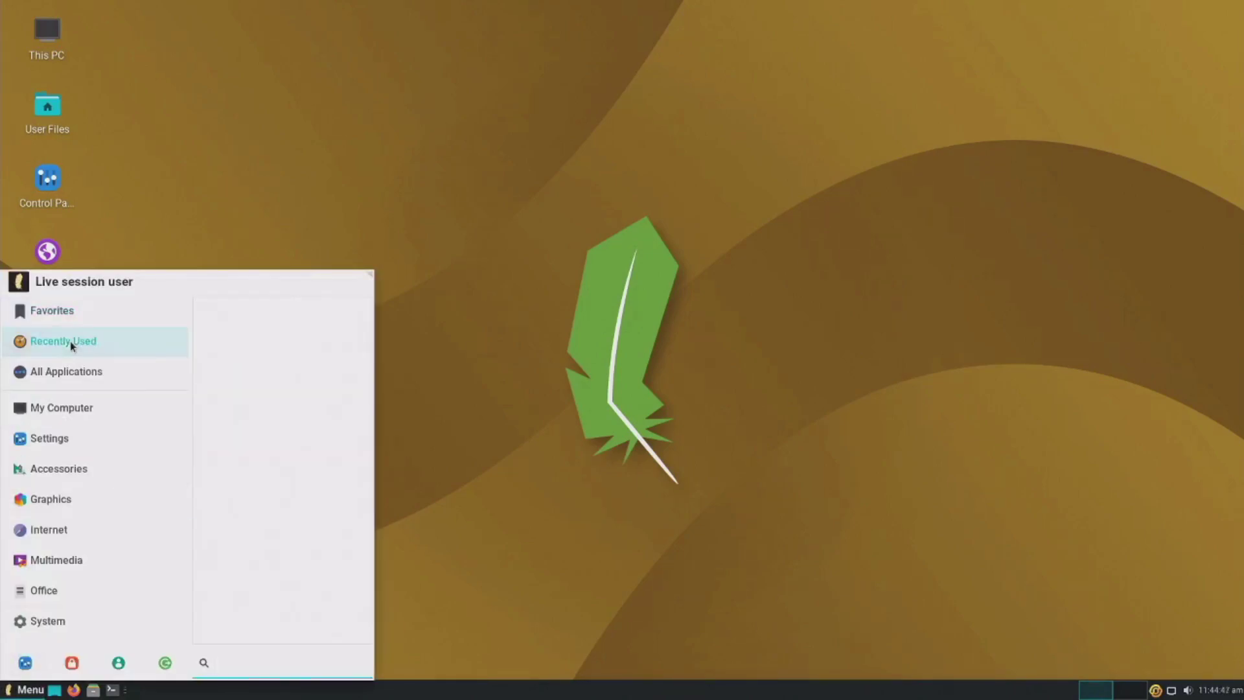
left_click(216, 195)
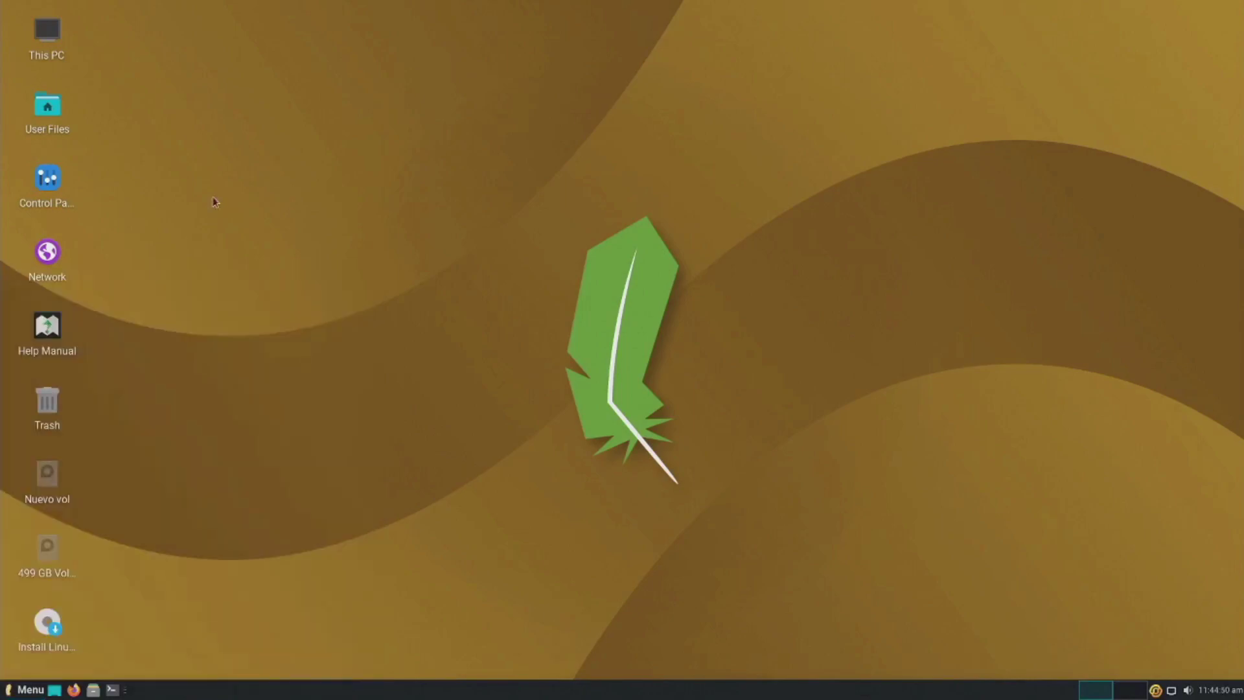
Step: Open YouTube in Firefox and look through the videos on its home page
left_click(74, 690)
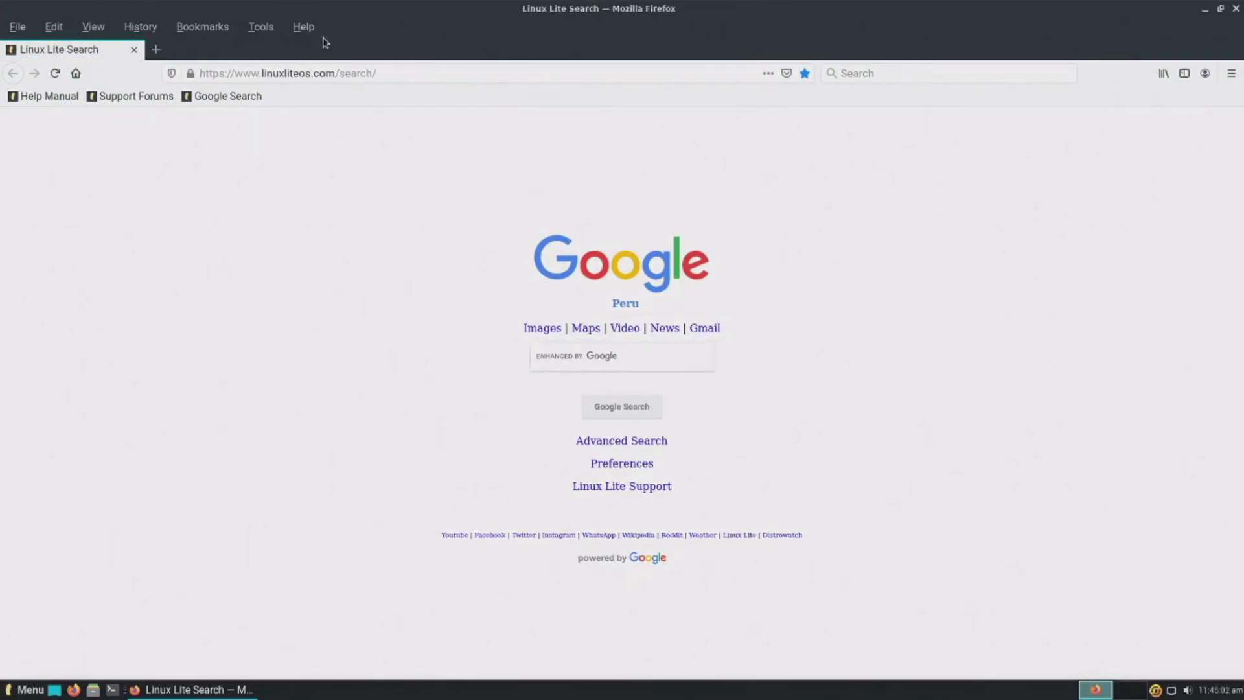
left_click(422, 77)
left_click(397, 129)
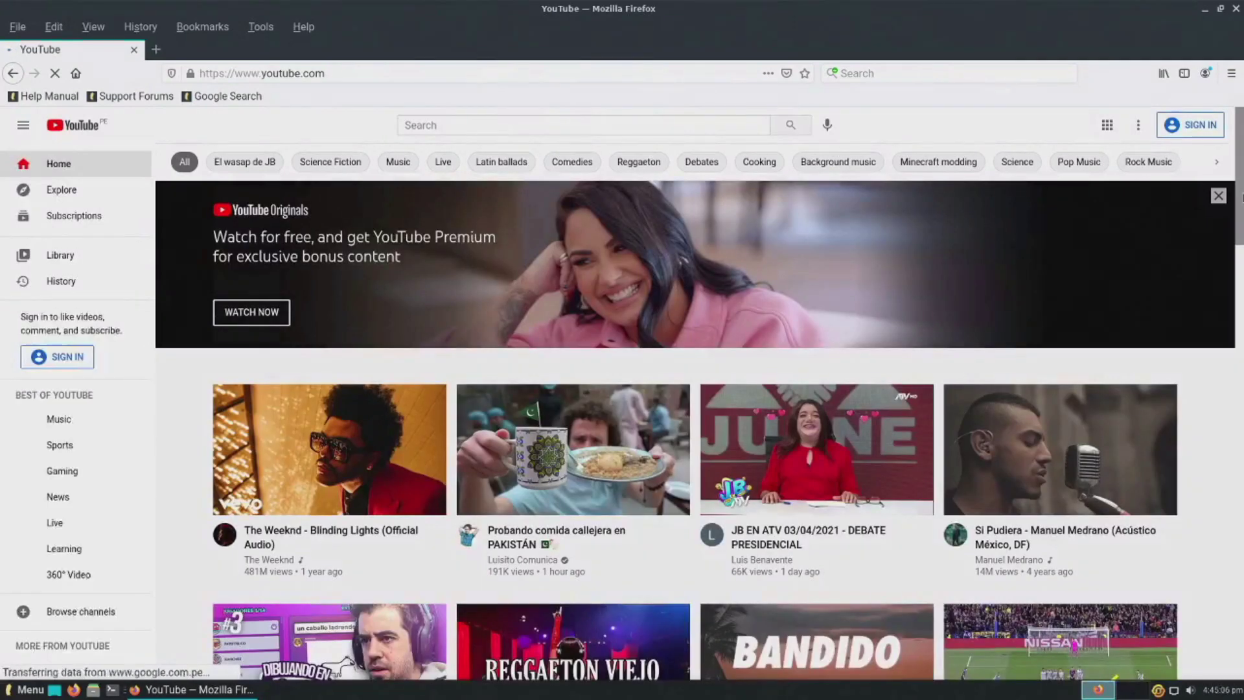
scroll(1236, 201, "down", 4)
scroll(1236, 201, "down", 15)
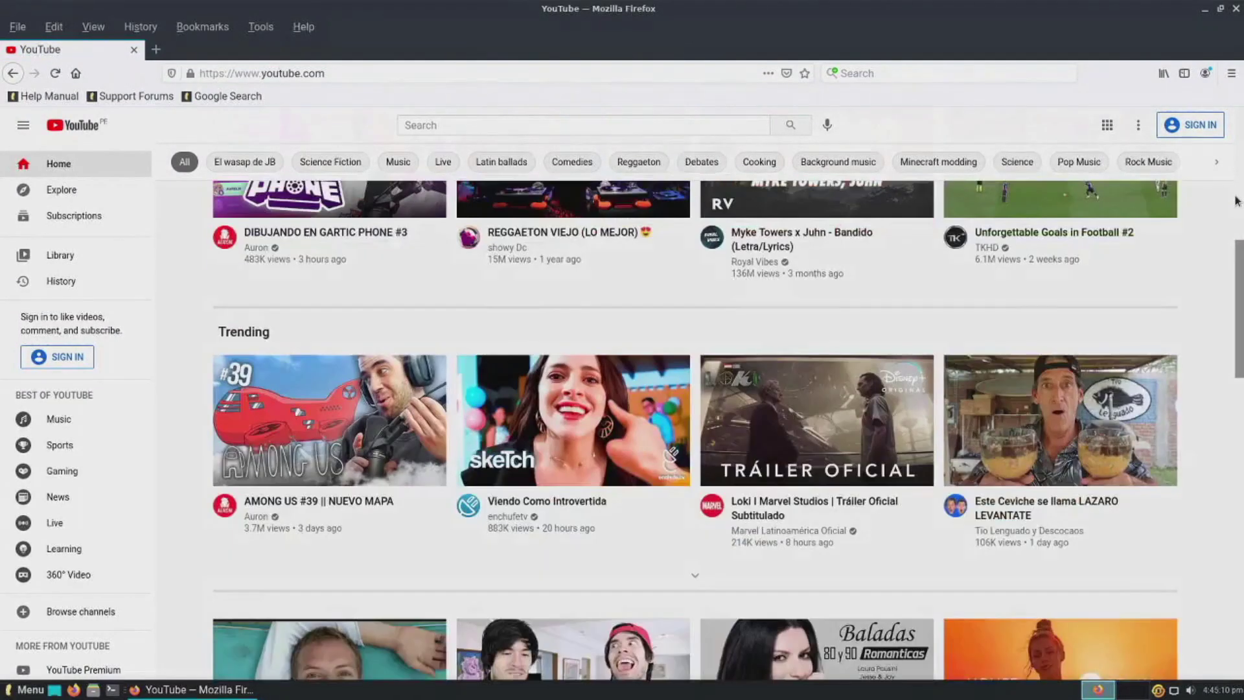
scroll(1237, 201, "down", 15)
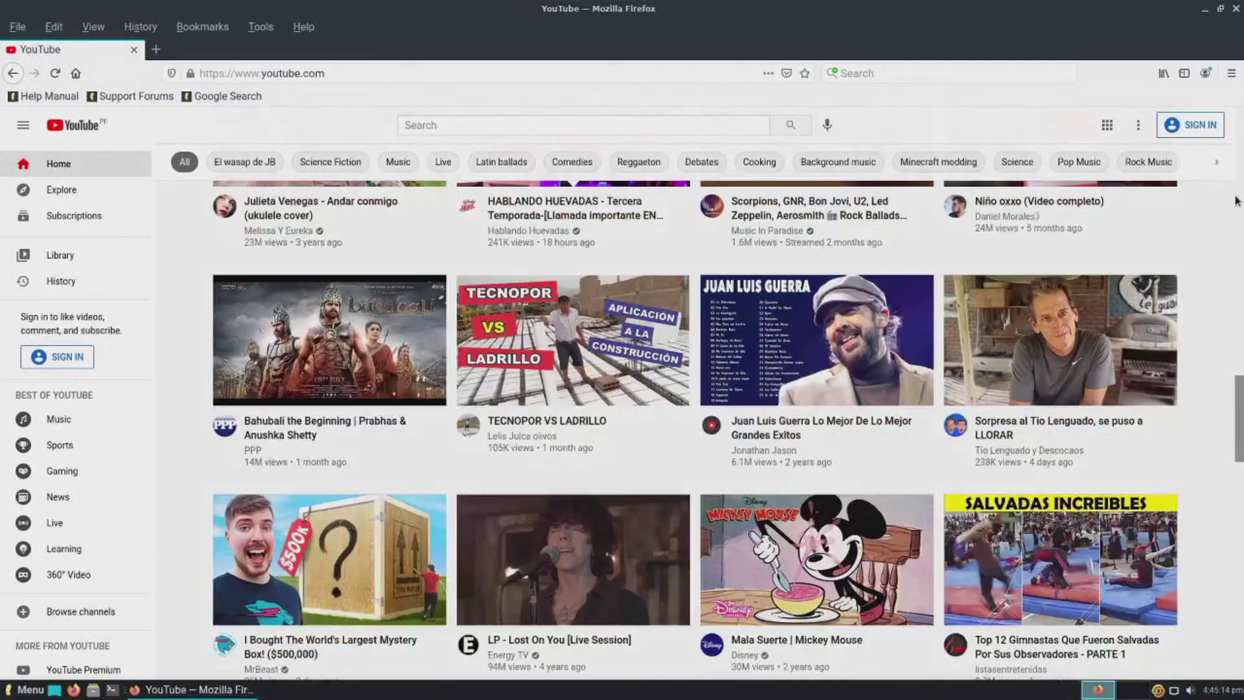
scroll(1237, 201, "down", 10)
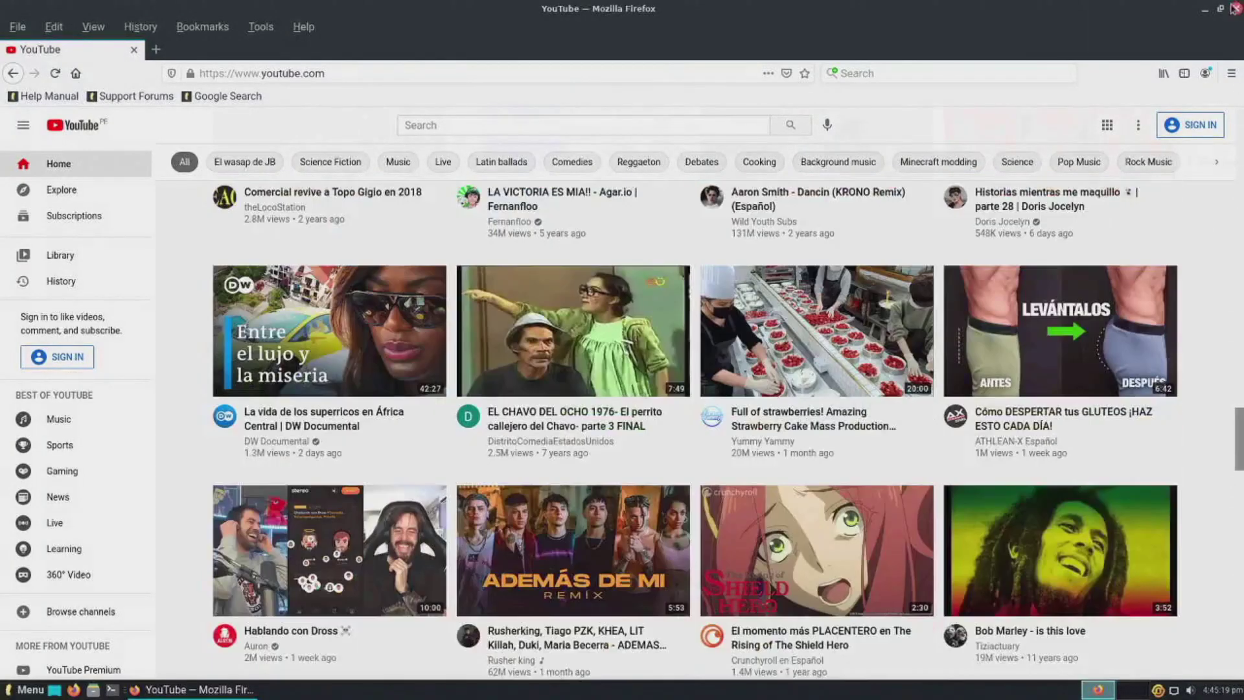
Step: Minimize Firefox and open the File System directory in the file manager
left_click(1203, 10)
left_click(29, 690)
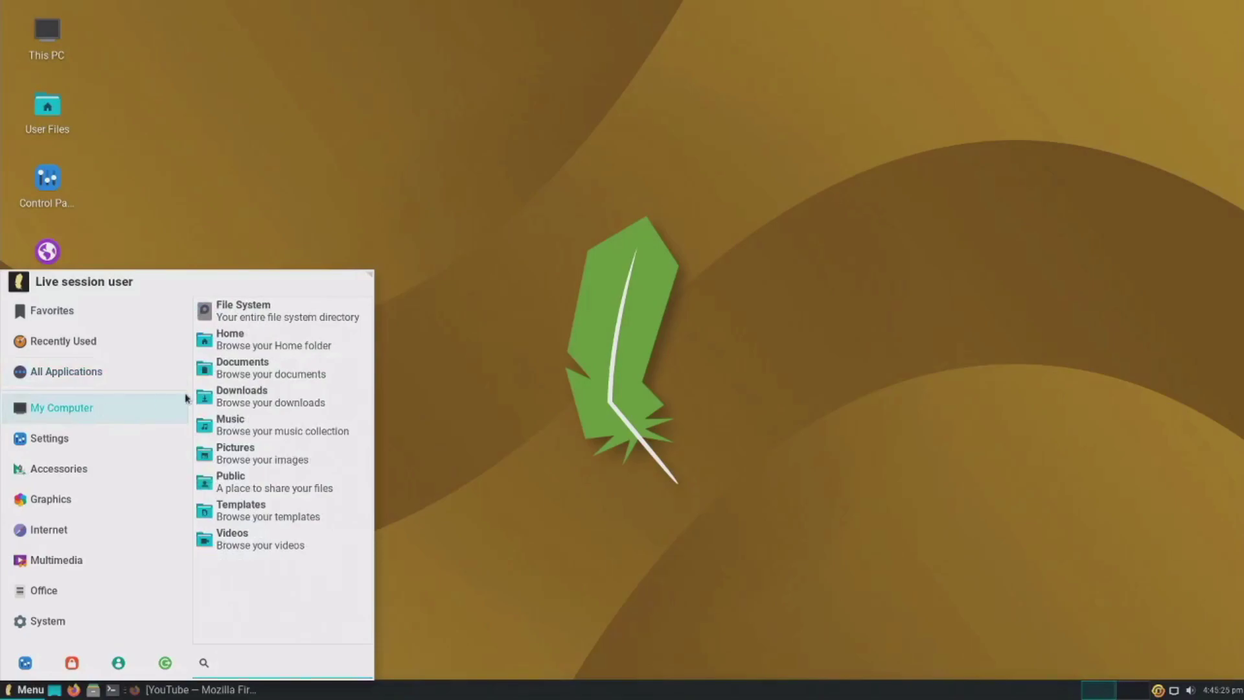
left_click(342, 314)
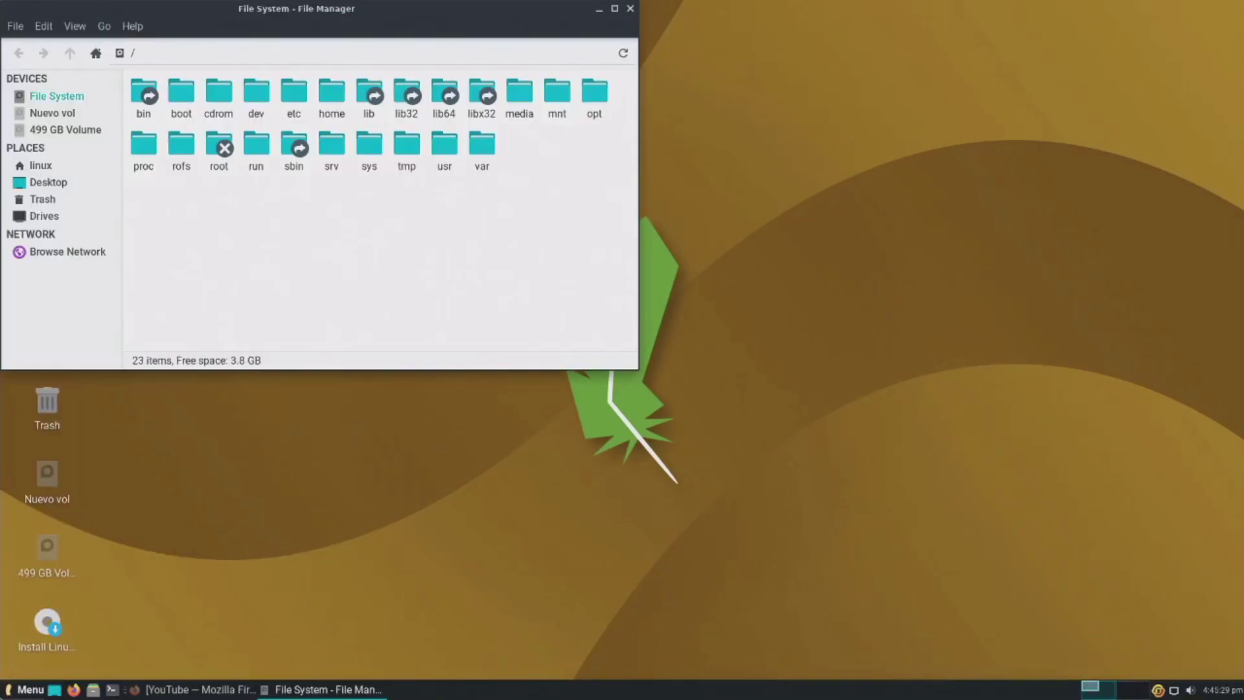
Step: Look through the installed applications in the Settings and Accessories categories
left_click(29, 689)
mouse_move(82, 426)
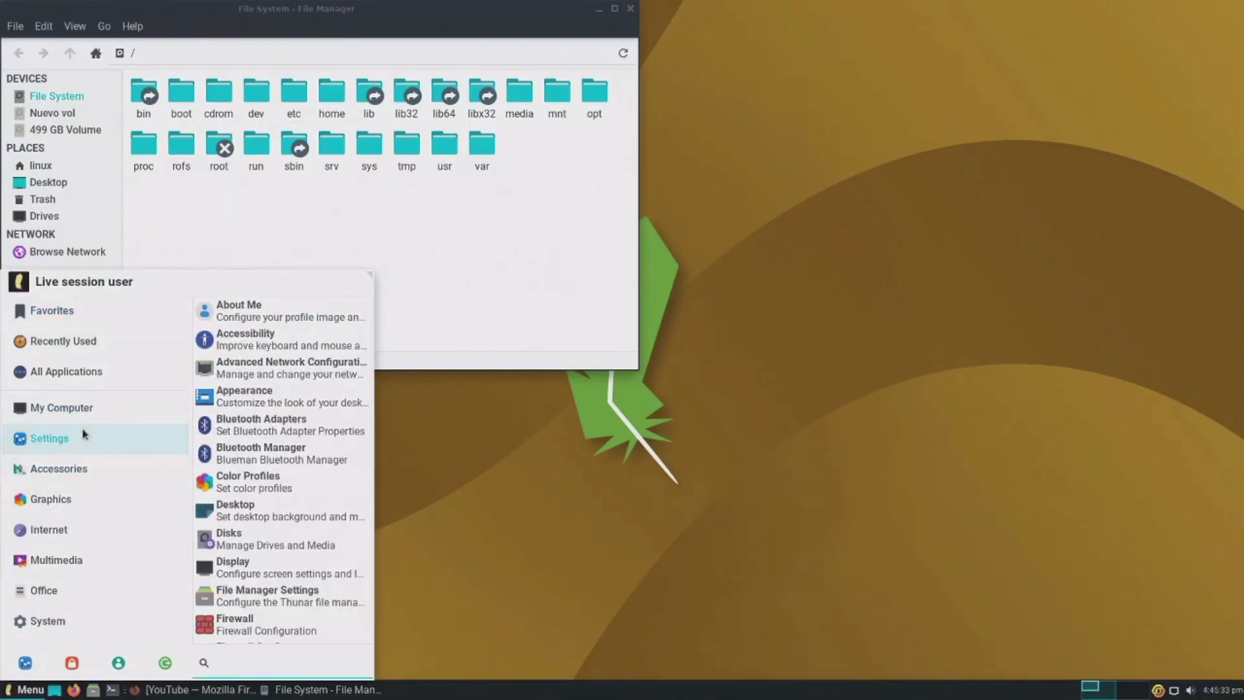
scroll(327, 510, "down", 3)
scroll(328, 510, "down", 10)
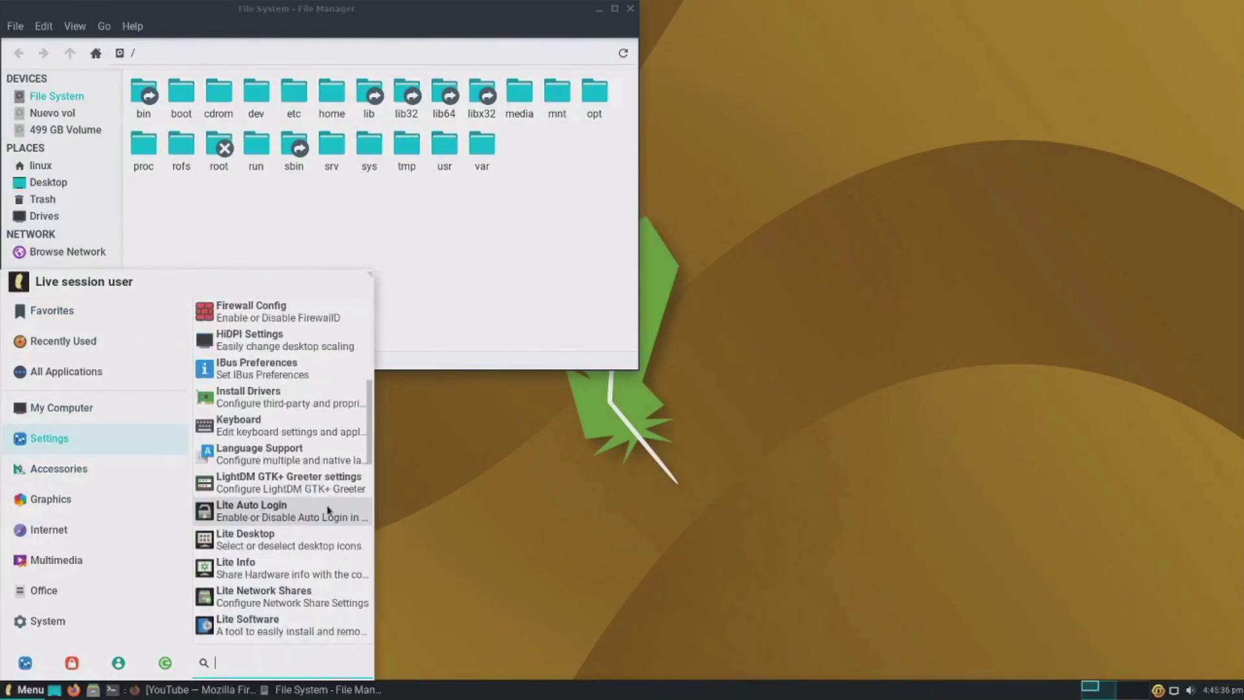
scroll(298, 589, "down", 12)
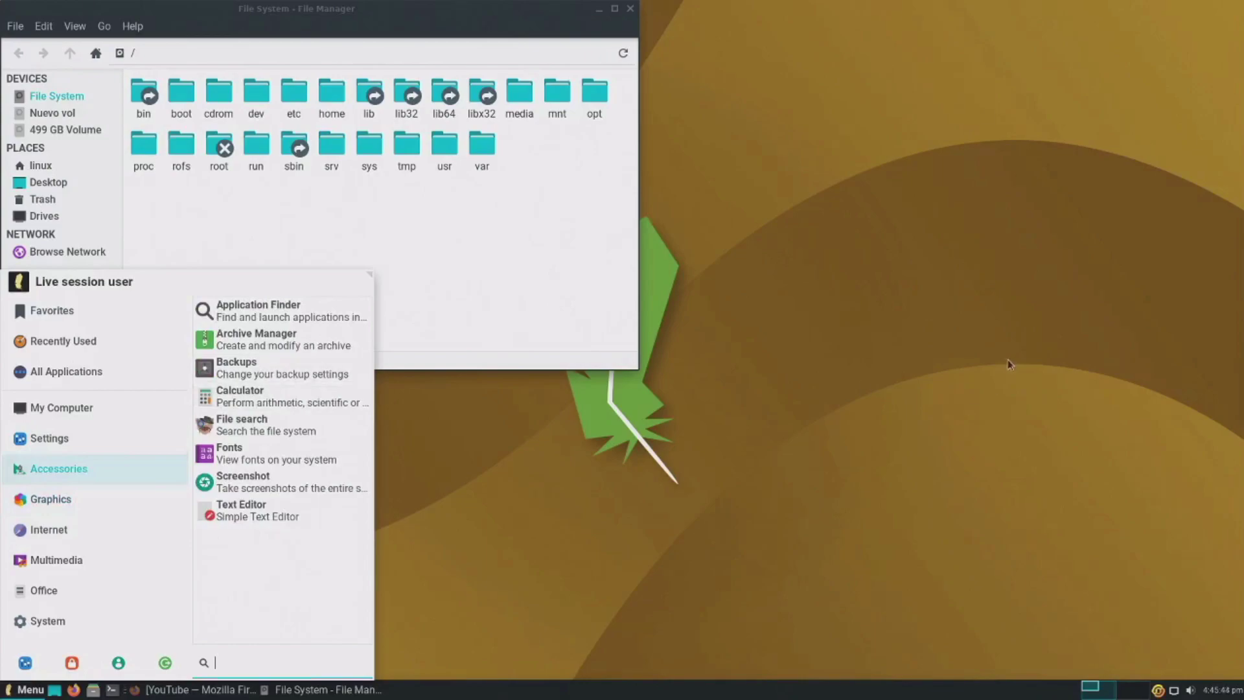
Step: Open the Screenshot tool from the desktop to view its capture options, and close it without capturing
right_click(742, 298)
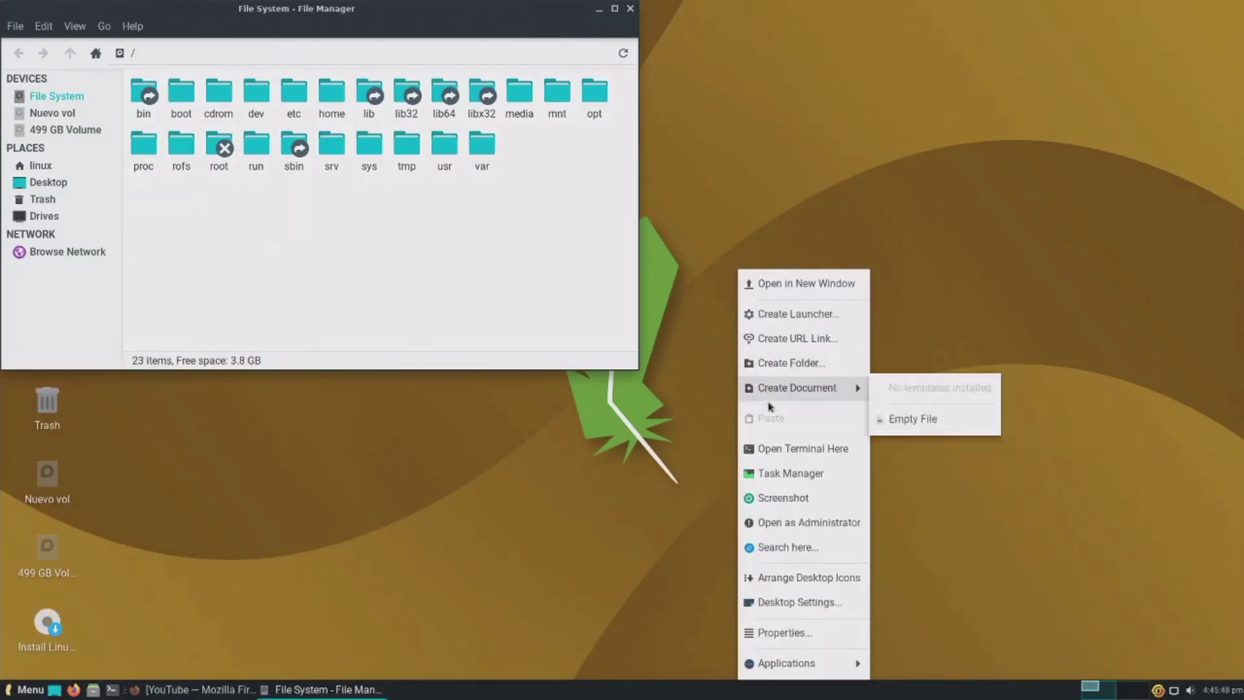
left_click(775, 496)
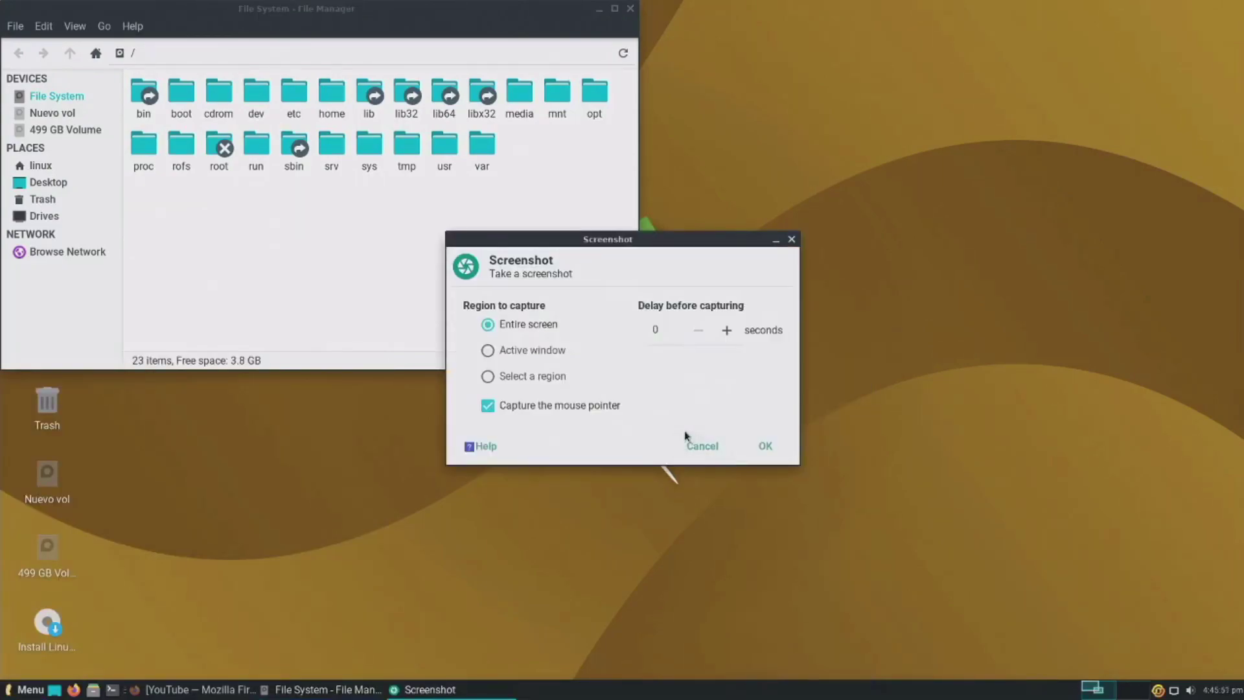
left_click(791, 239)
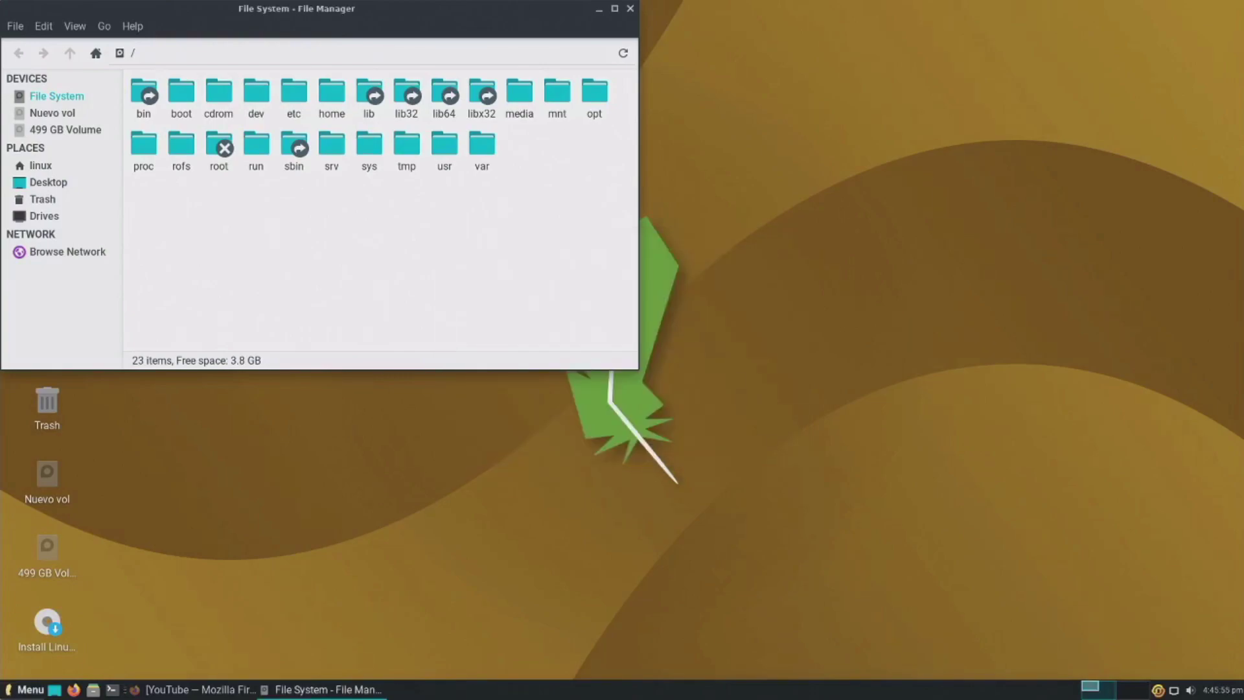
Step: Launch the VLC media player from the Multimedia applications
left_click(30, 690)
left_click(46, 574)
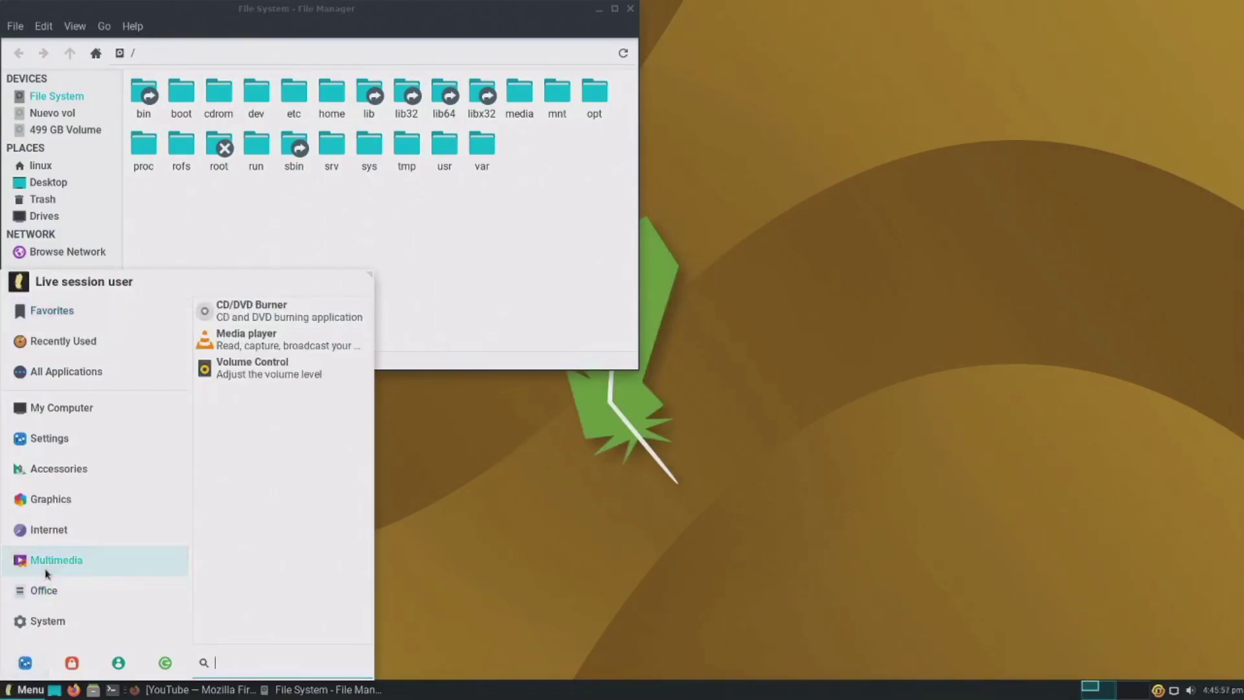
left_click(280, 350)
left_click(775, 199)
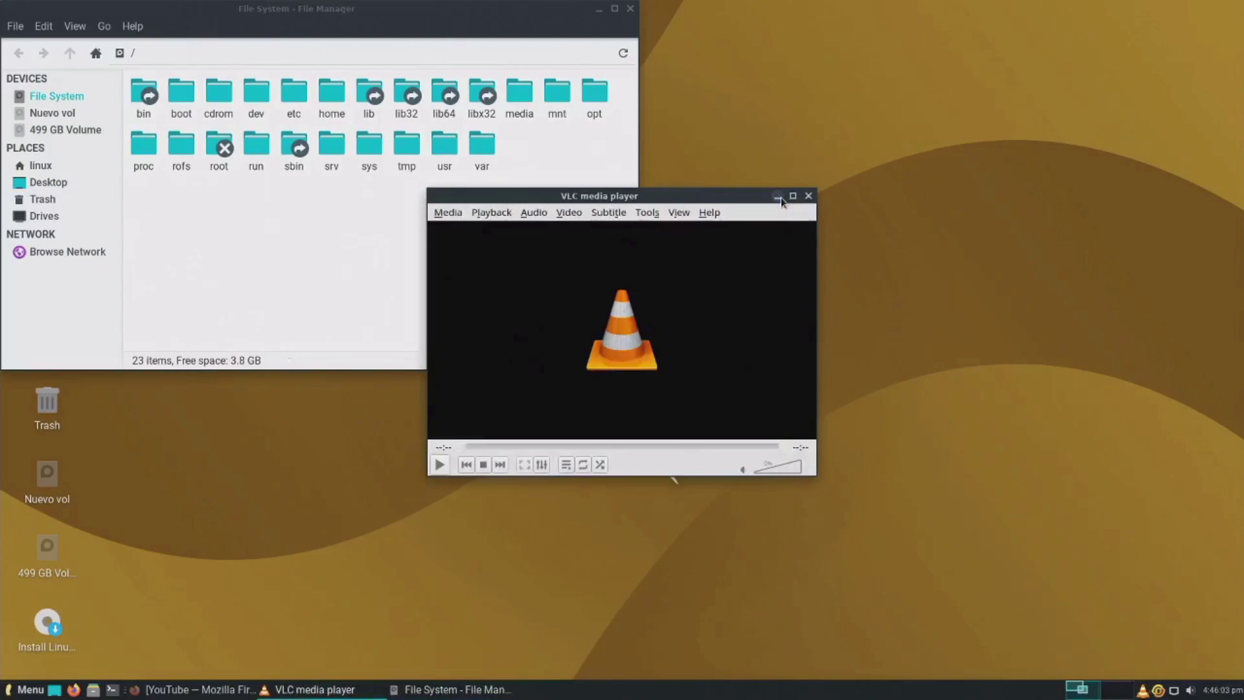
Step: Look through the My Computer locations and the full list of Settings applications
left_click(30, 690)
left_click(62, 408)
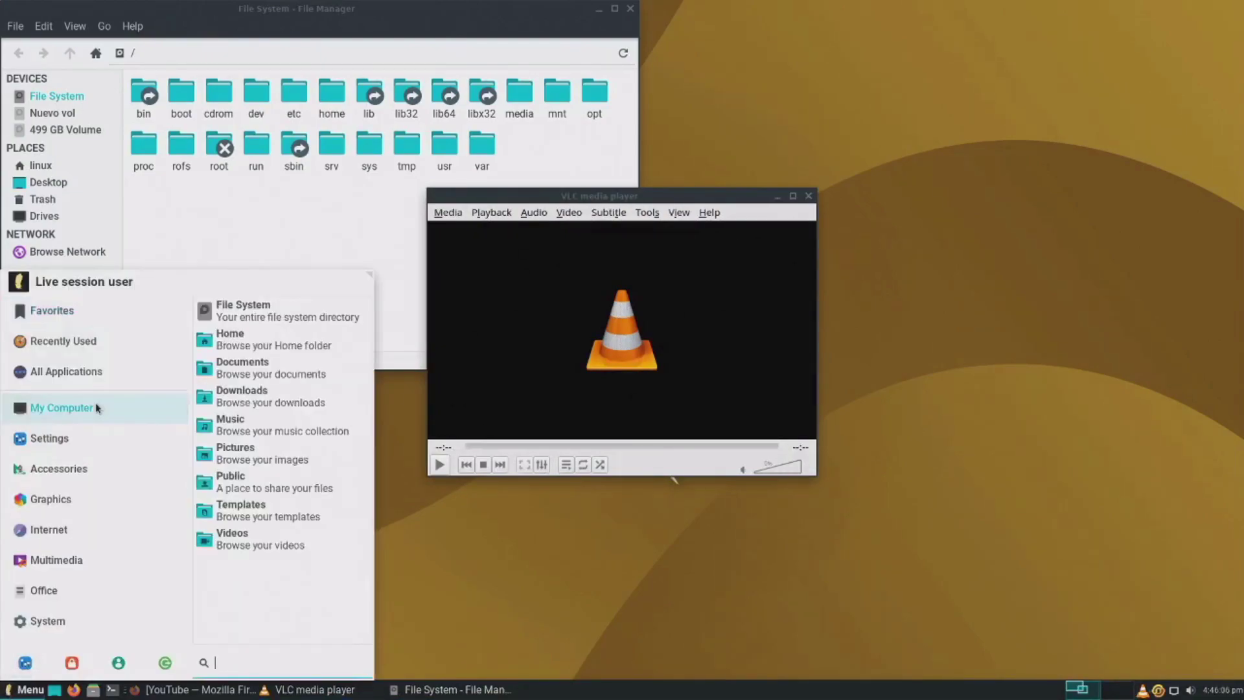
left_click(50, 438)
scroll(315, 512, "down", 5)
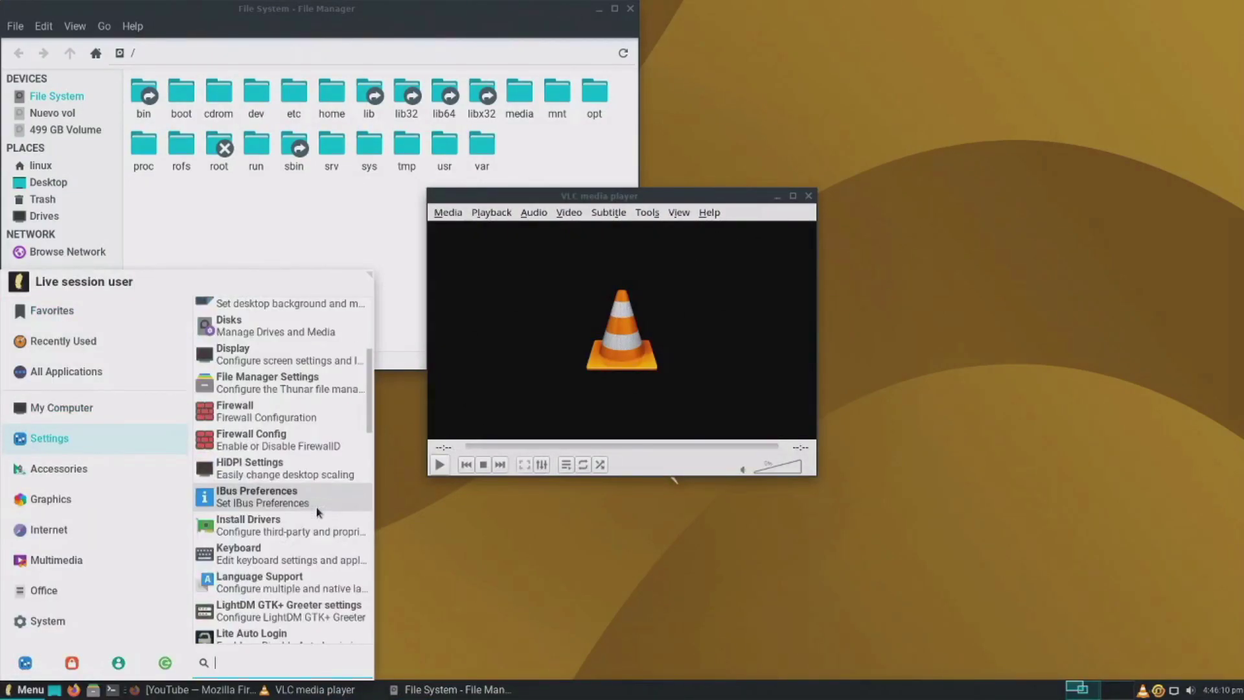
scroll(316, 508, "down", 5)
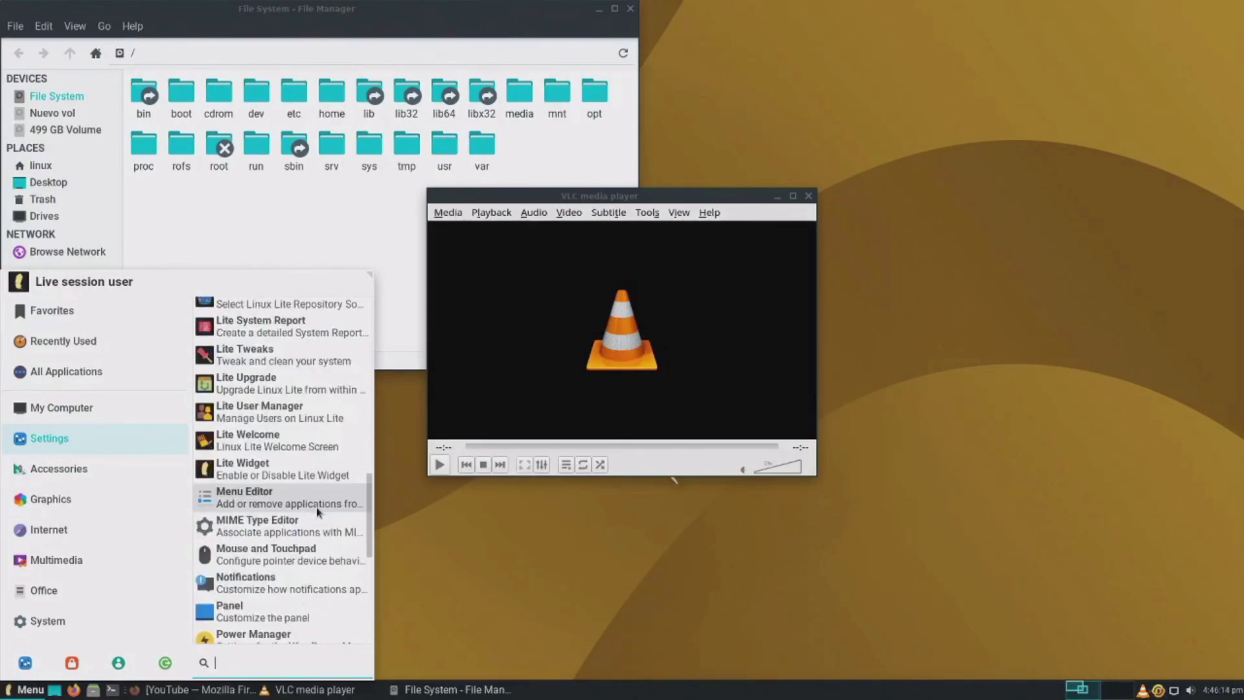
scroll(308, 517, "down", 3)
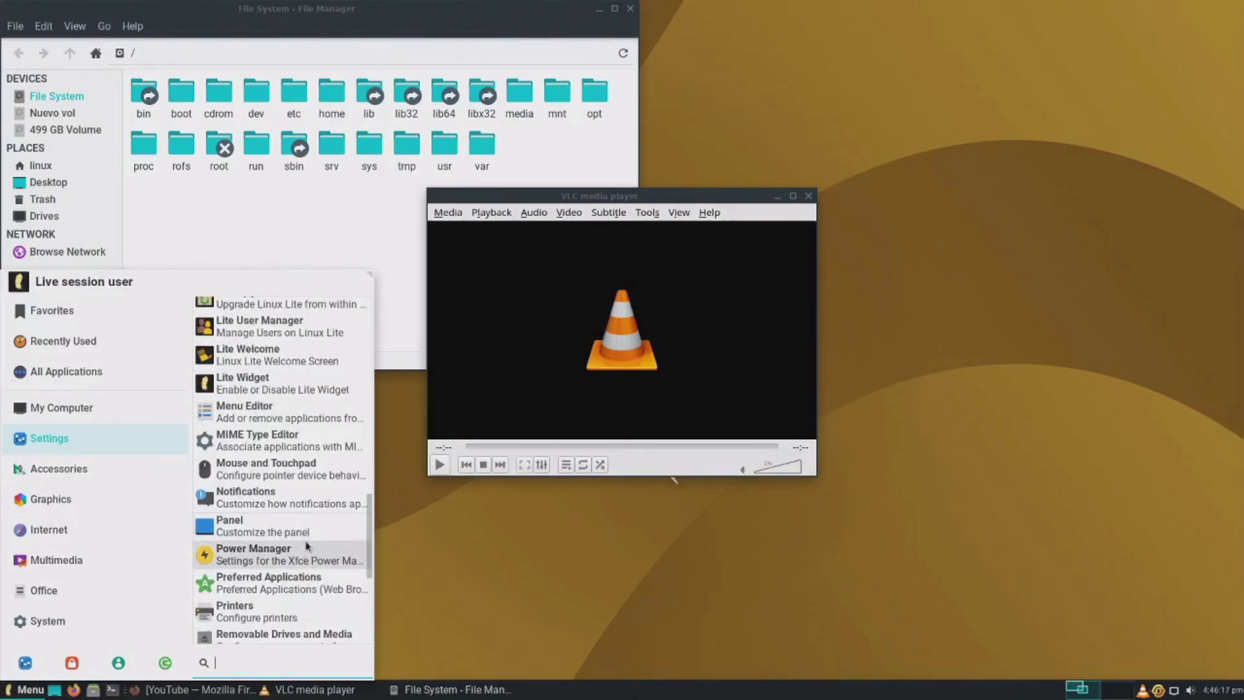
scroll(304, 561, "down", 2)
scroll(304, 562, "down", 6)
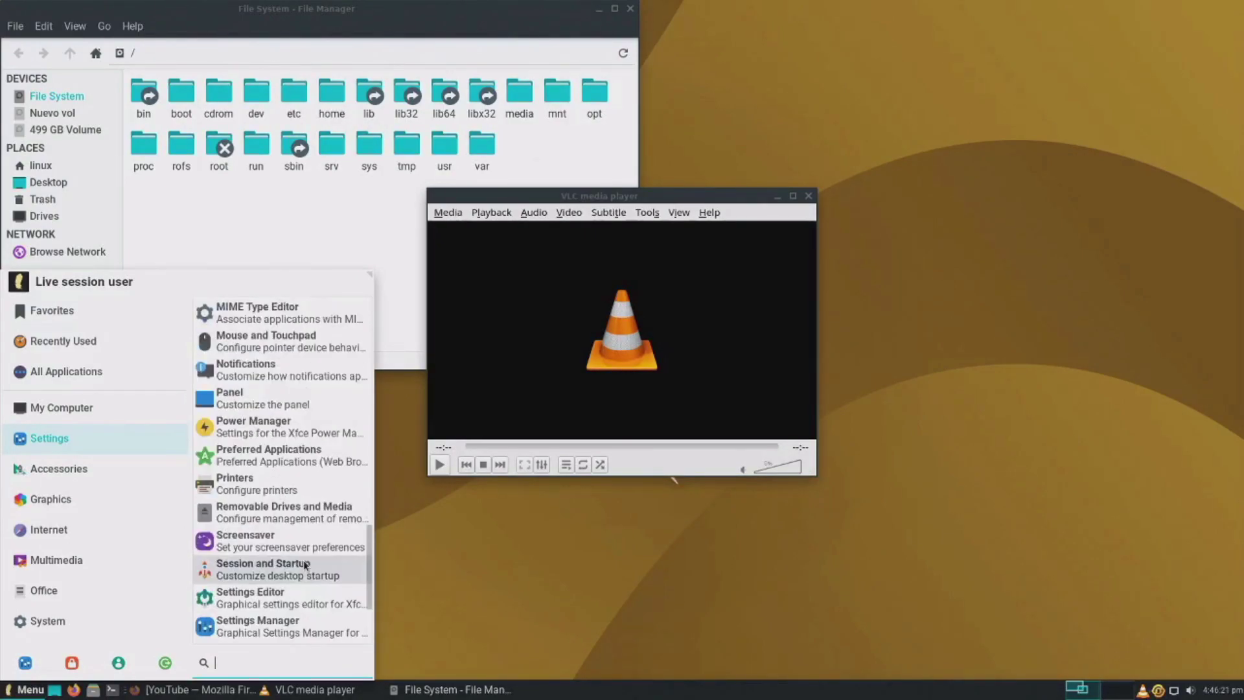
Step: Open System Information, examine the computer's hardware summary and minimize the window
left_click(45, 620)
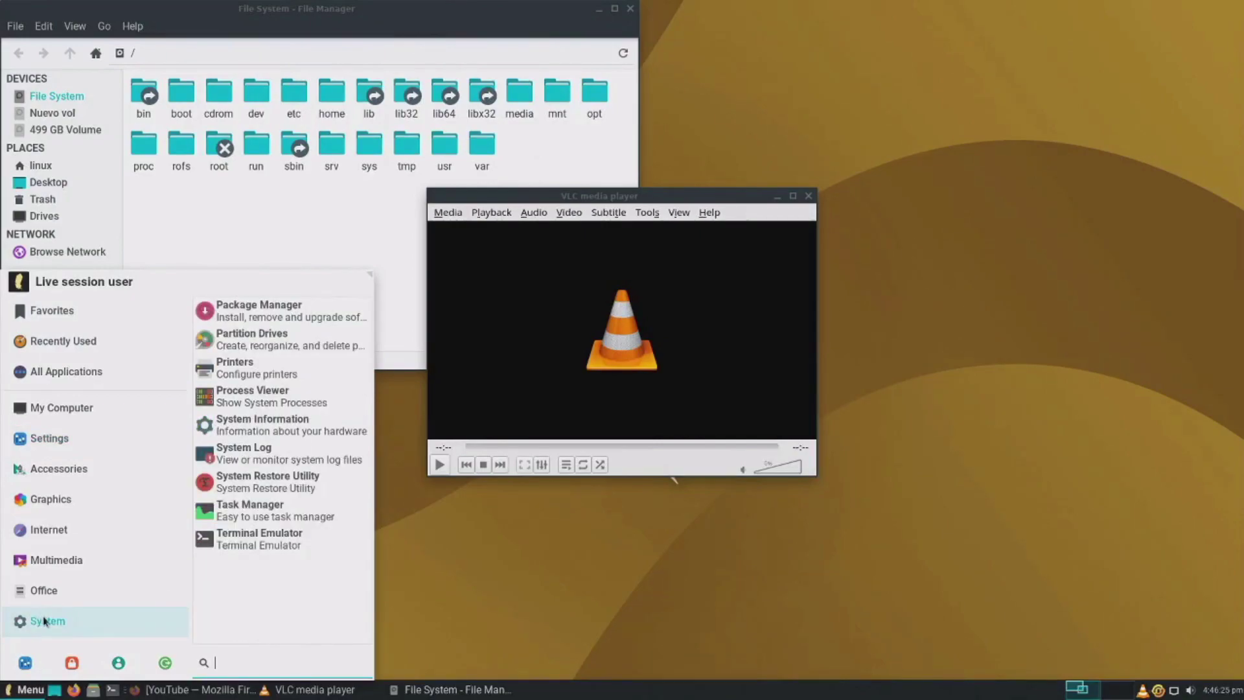
left_click(313, 431)
left_click_drag(1155, 285, 792, 107)
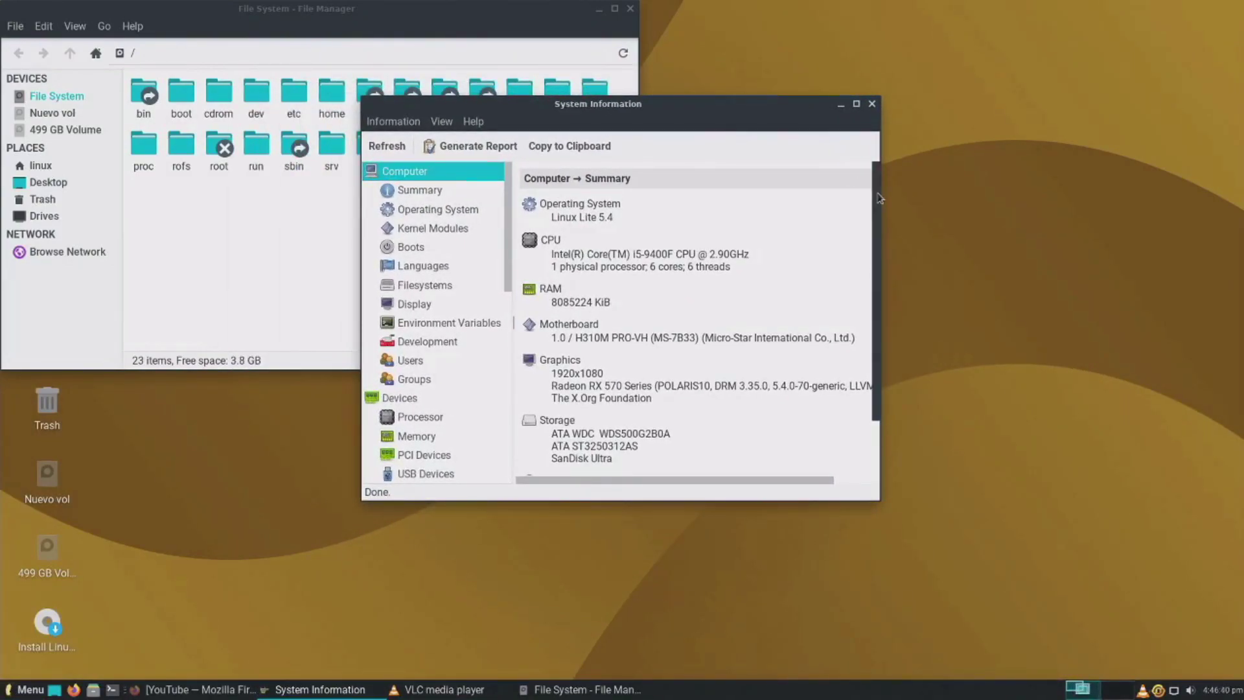
left_click_drag(879, 198, 878, 226)
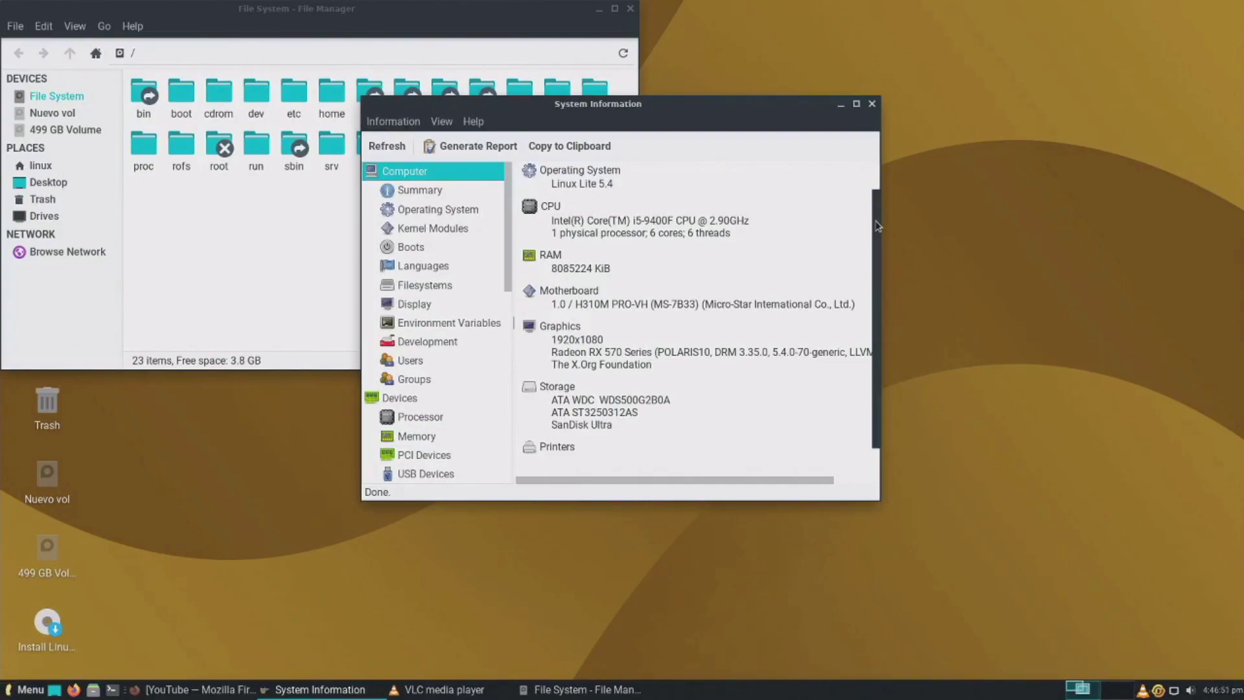
left_click_drag(878, 226, 886, 186)
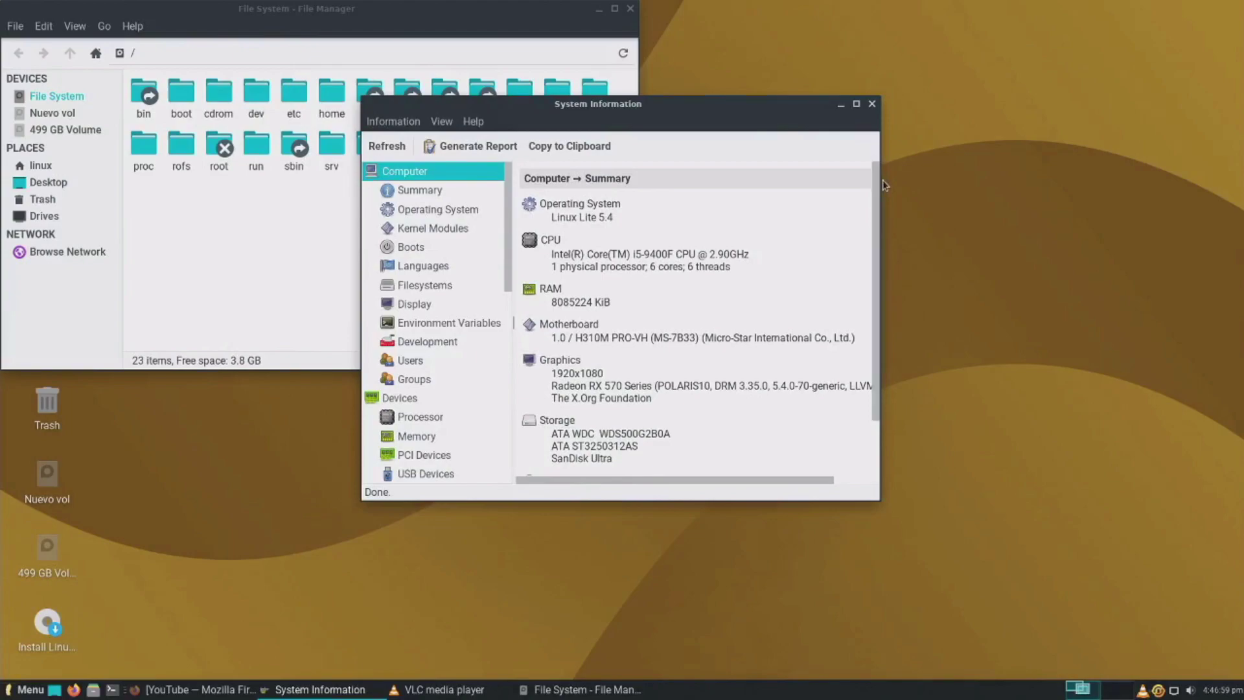
left_click(840, 104)
Step: Minimize the file manager and search the applications for "paint" to launch gnome-paint
left_click(598, 9)
left_click(30, 689)
type("paint")
left_click(24, 329)
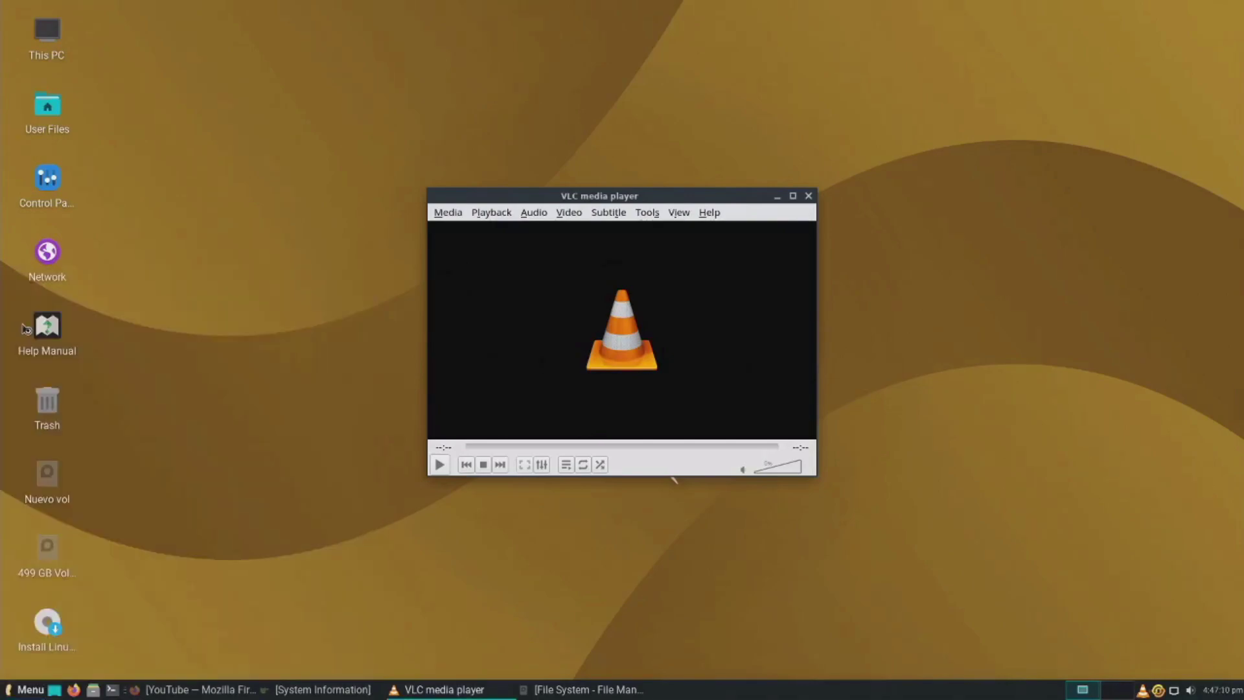
Step: Search the applications for "gimp" and launch GNU Image Manipulation Program
left_click(31, 689)
type("g")
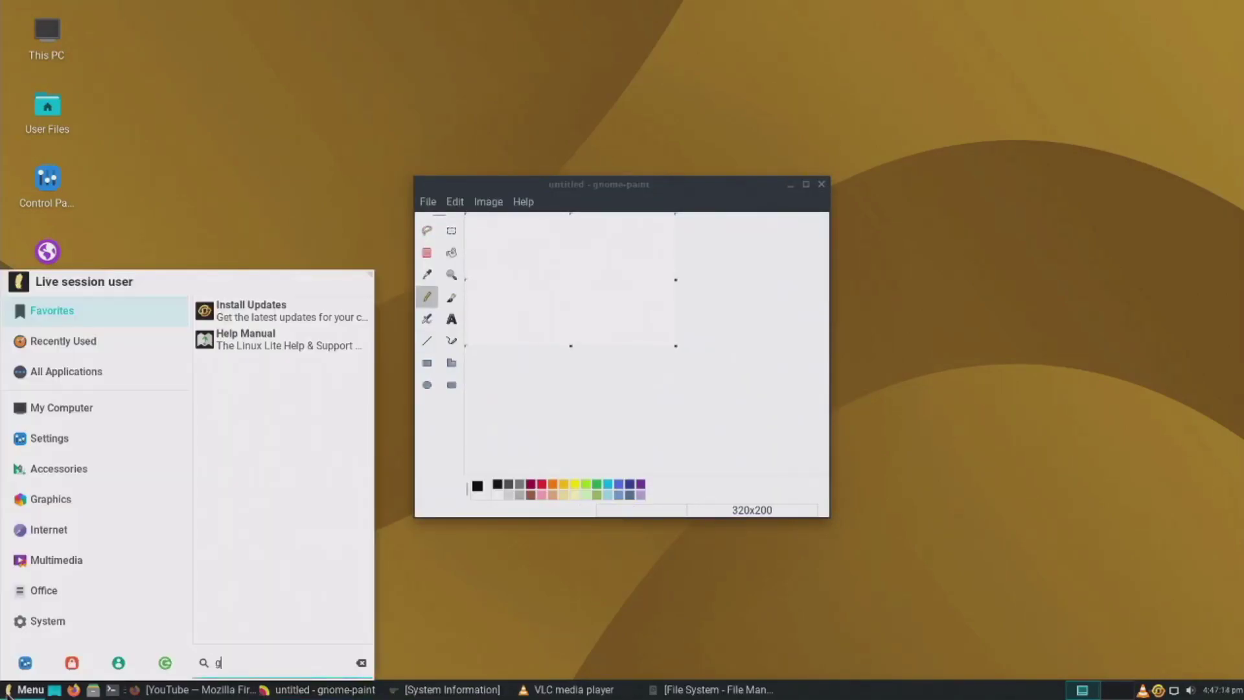
type("imp")
left_click(174, 311)
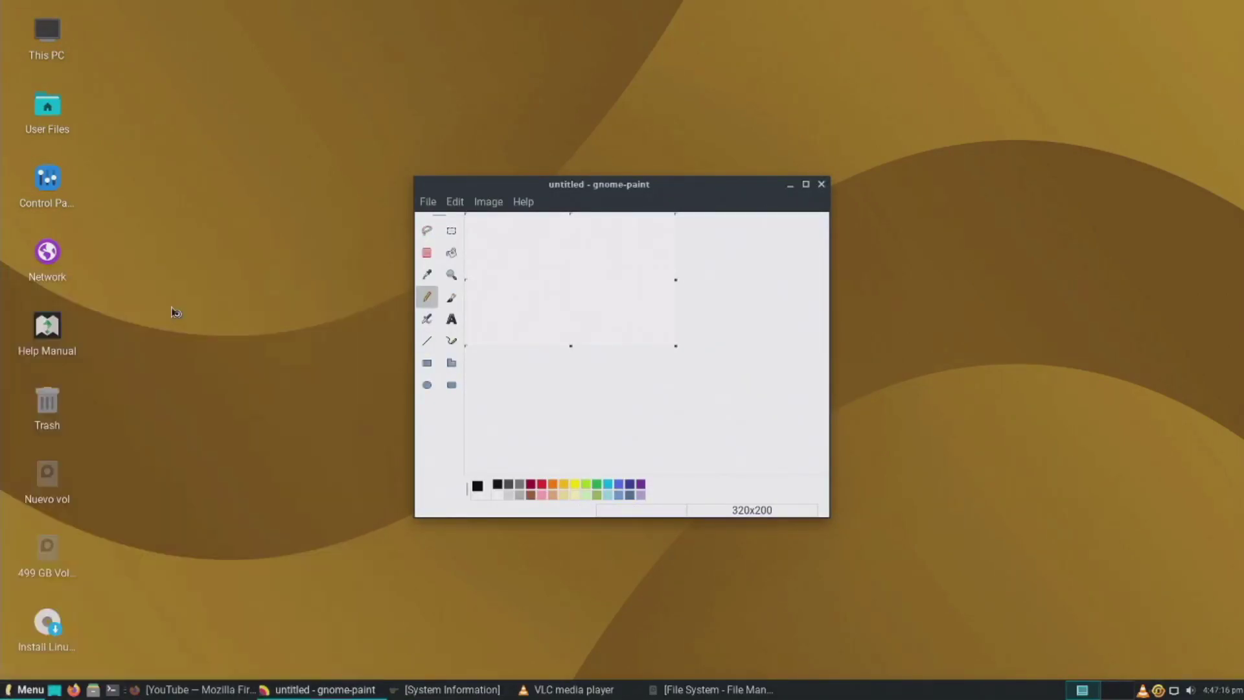
Step: Search the applications for a calculator and dismiss the search without launching anything
left_click(26, 690)
type("ccalcu")
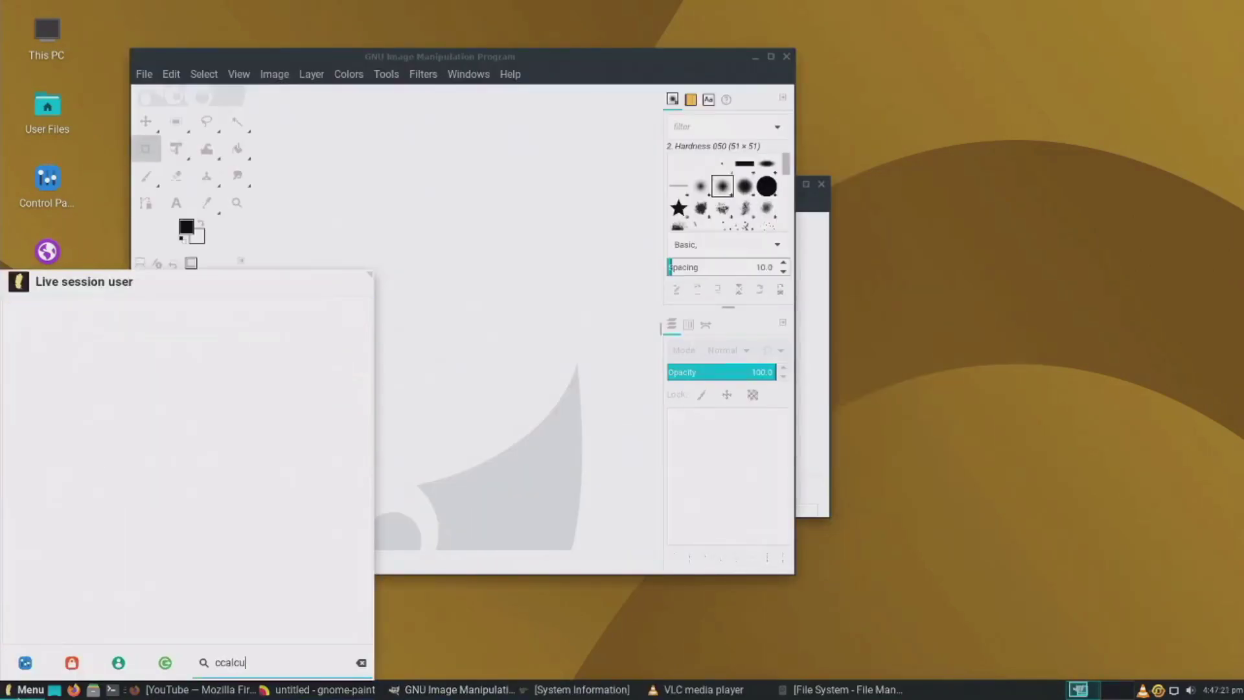
key("BackSpace")
key("BackSpace")
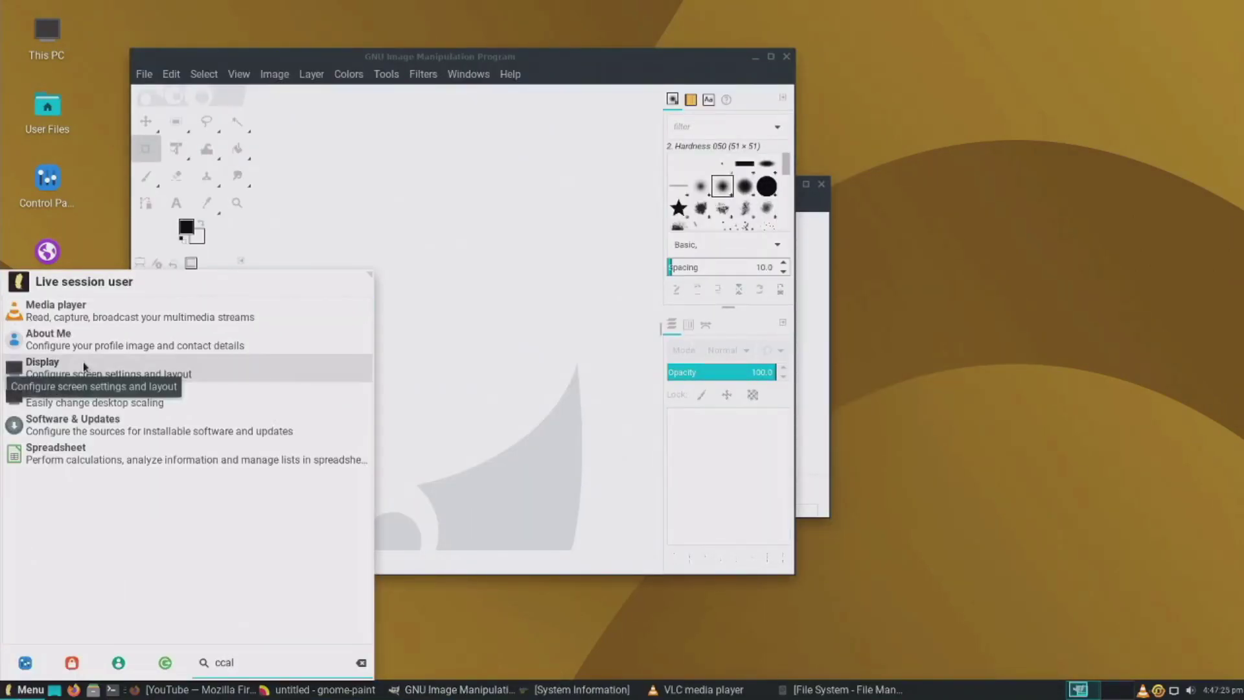
type("cal")
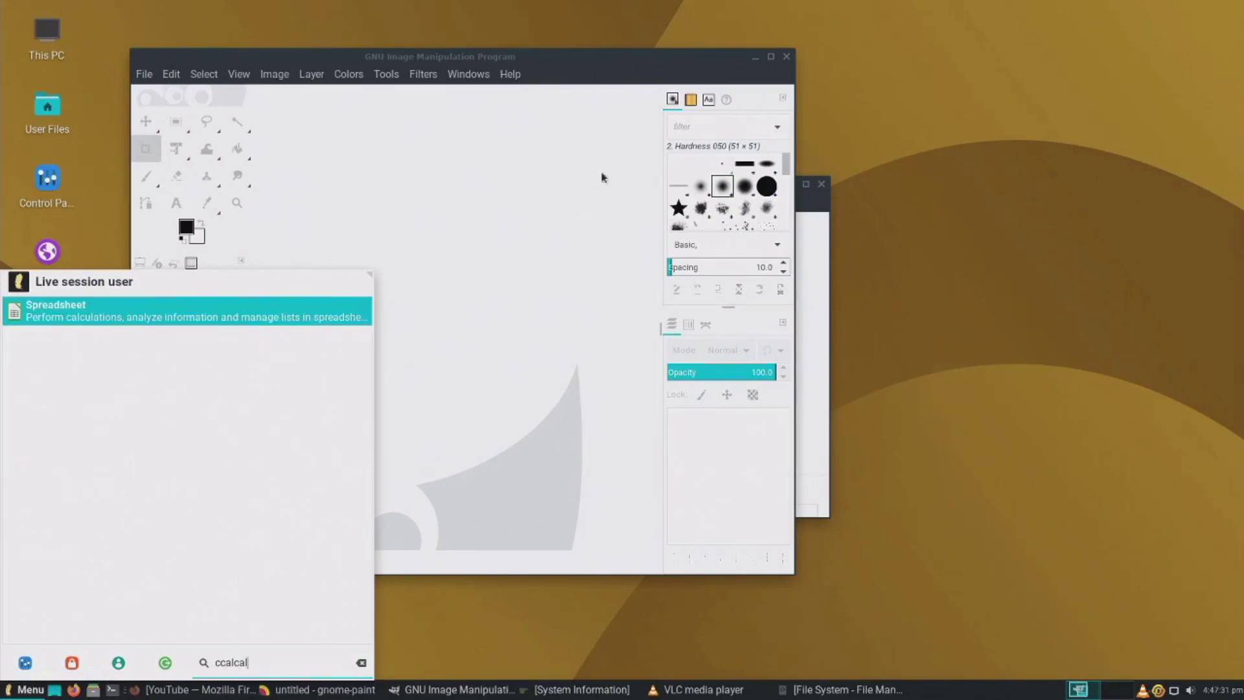
left_click(620, 78)
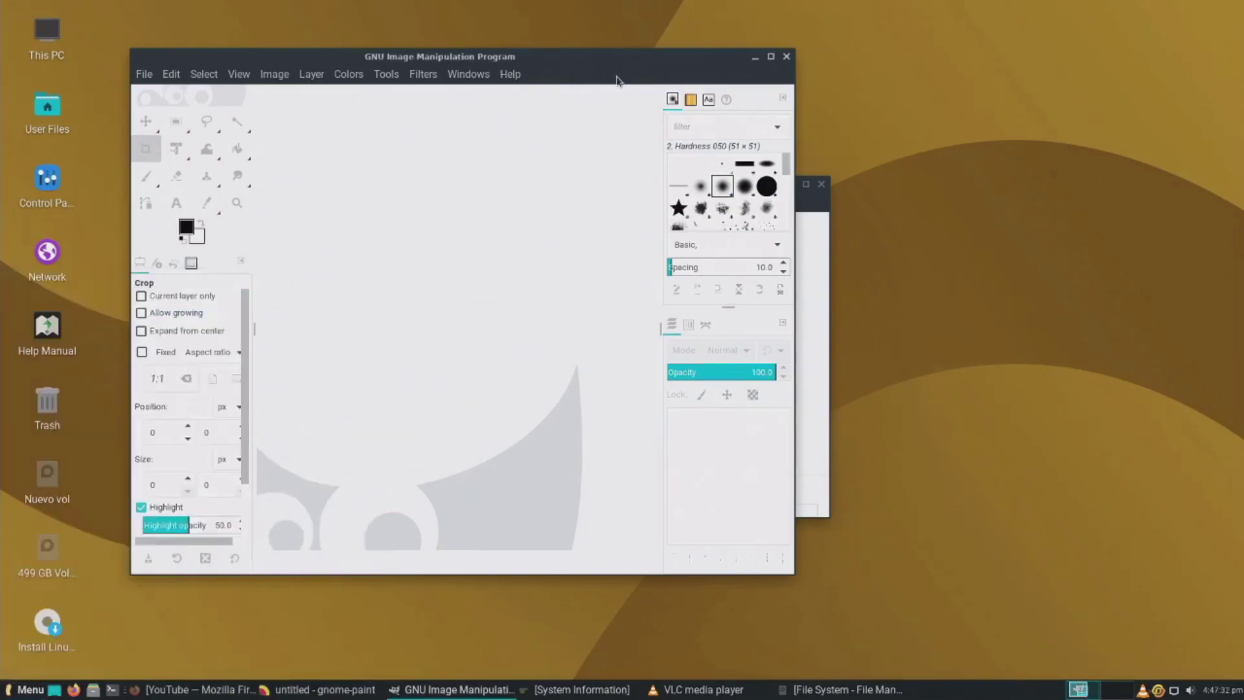
Step: Move the GNU Image Manipulation Program window, and minimize it along with gnome-paint and VLC media player
mouse_move(694, 63)
left_mouse_down()
mouse_move(905, 55)
mouse_move(815, 167)
mouse_move(766, 111)
left_mouse_up()
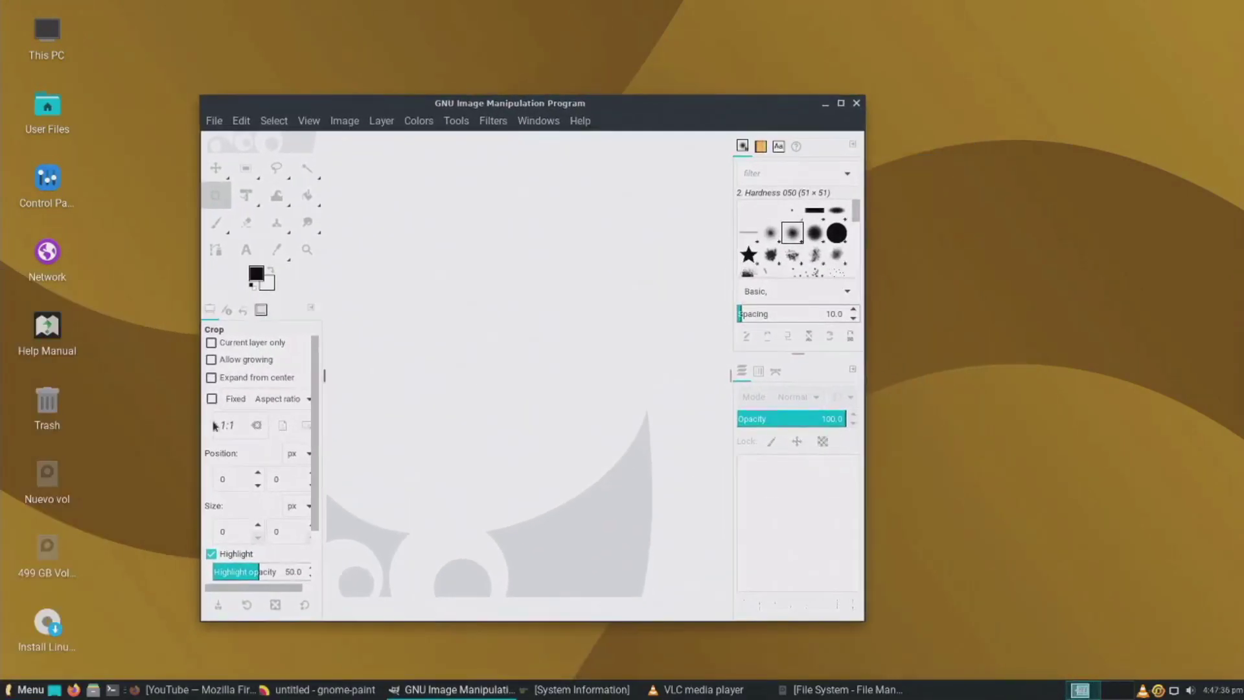
left_click(822, 107)
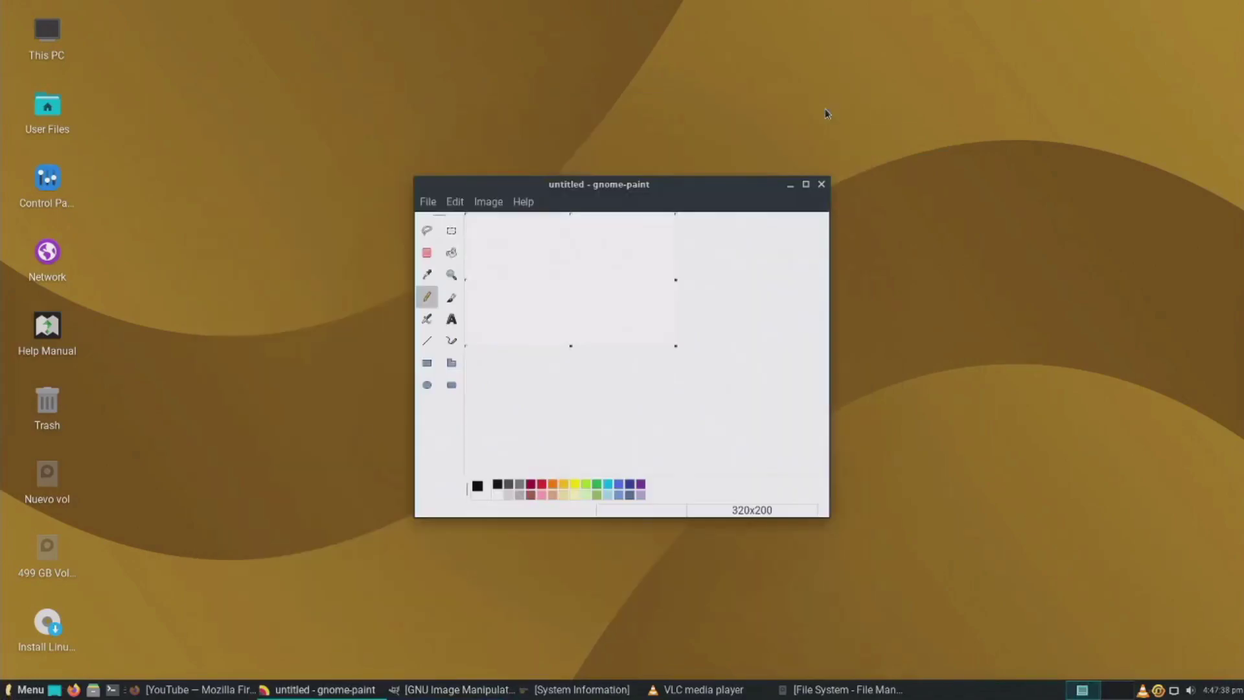
left_click(790, 186)
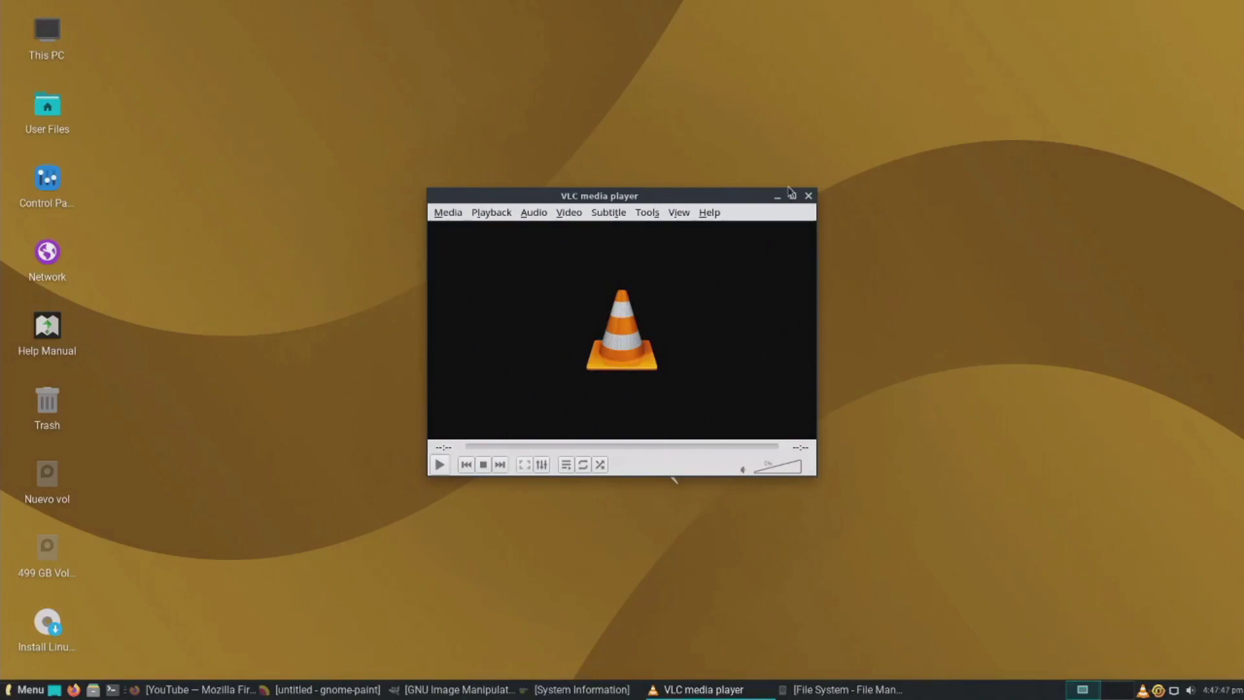
left_click(778, 195)
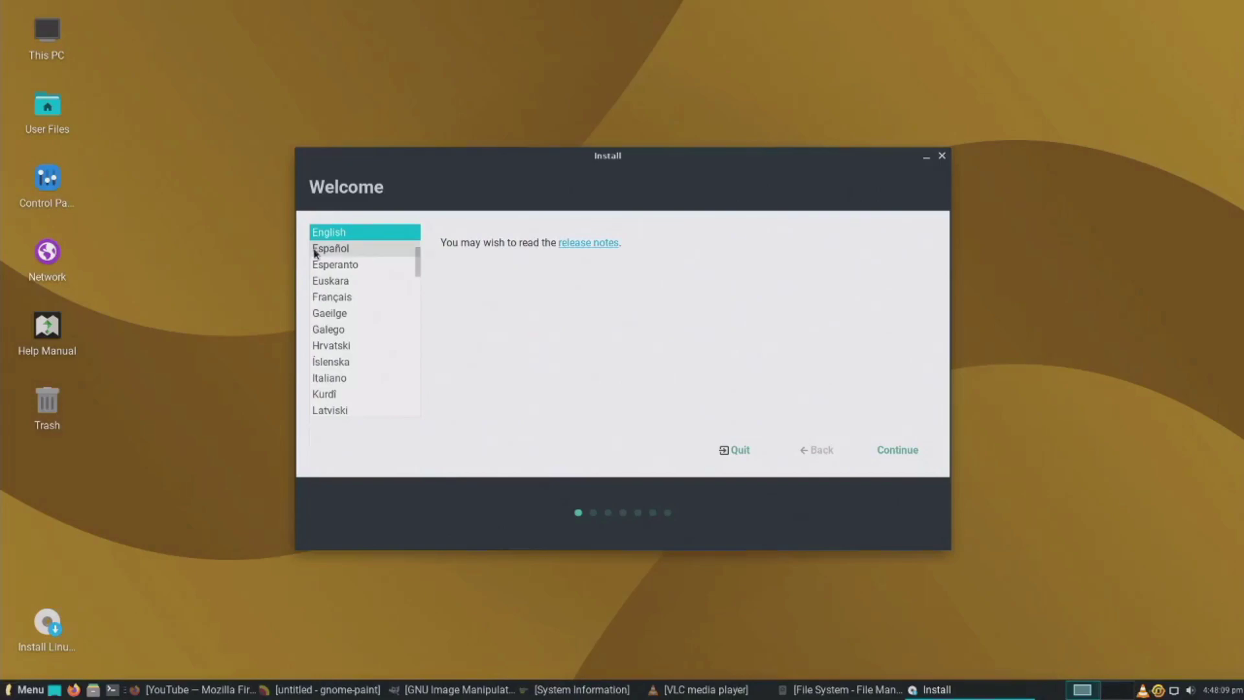
Step: Choose Español as the language on the installer's welcome page and quit the installer without installing
left_click(317, 250)
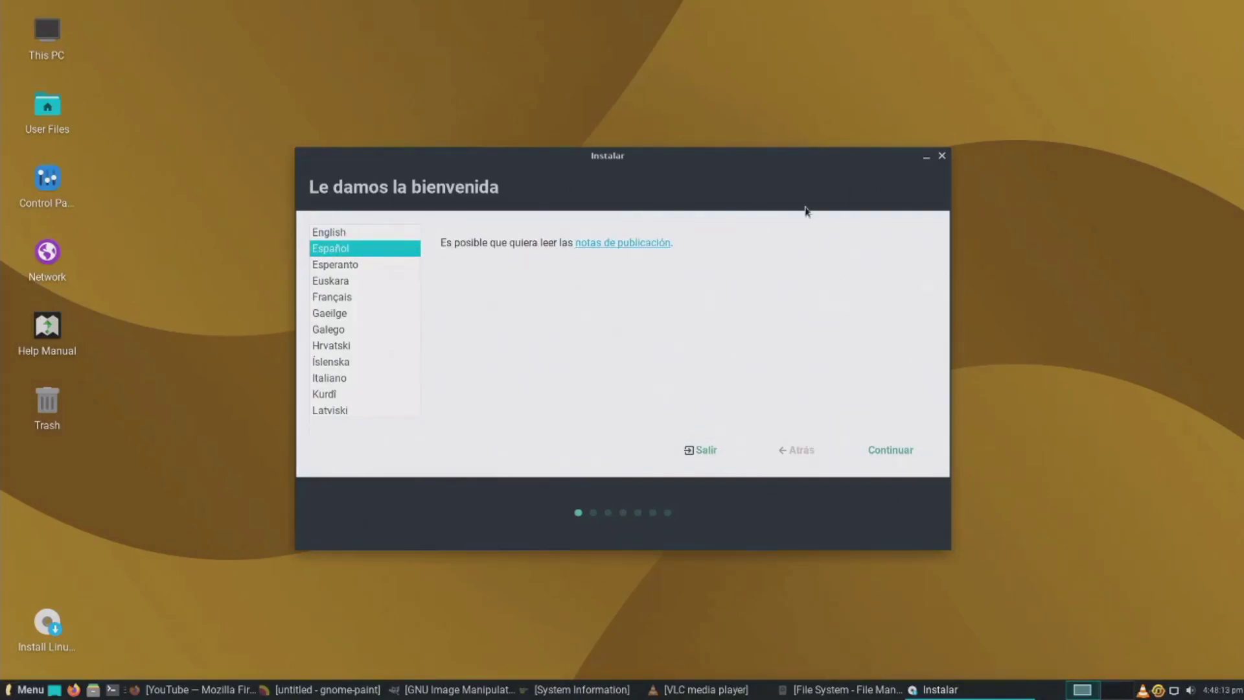
left_click(942, 158)
left_click(624, 375)
left_click(943, 156)
left_click(712, 366)
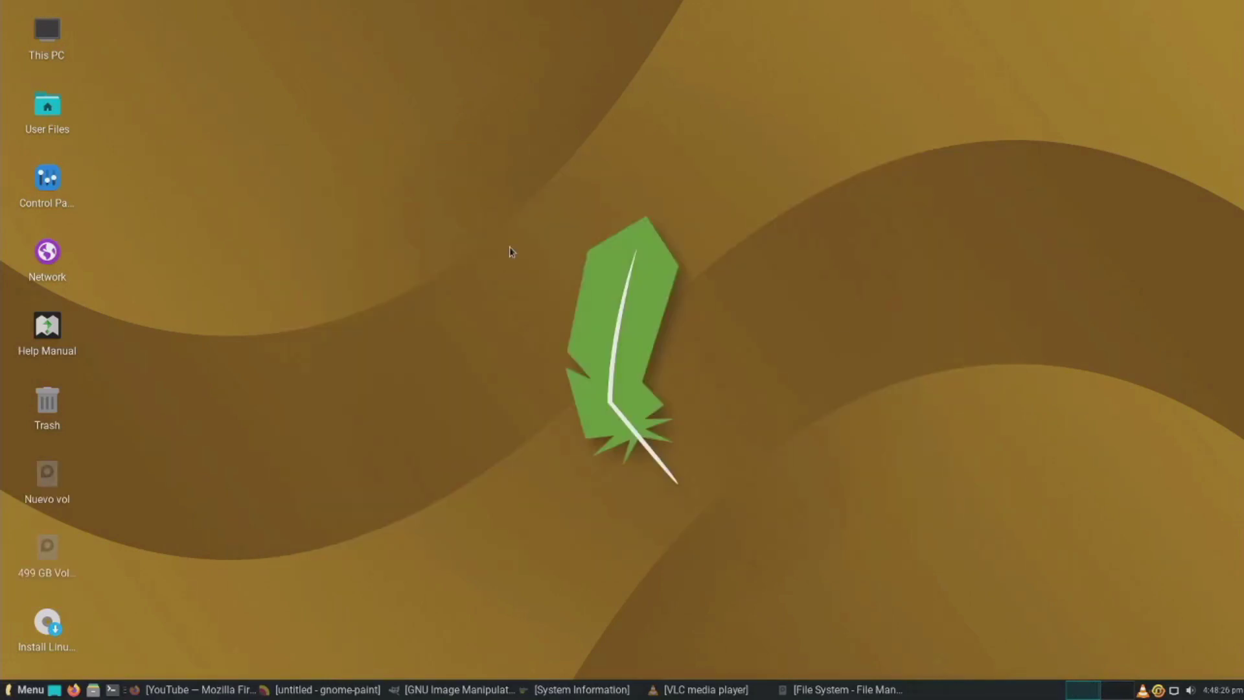
Step: Restore Firefox, play the YouTube video "Julieta Venegas - Andar conmigo (ukulele cover)" past its ad, and close the browser
left_click(247, 691)
scroll(809, 364, "up", 10)
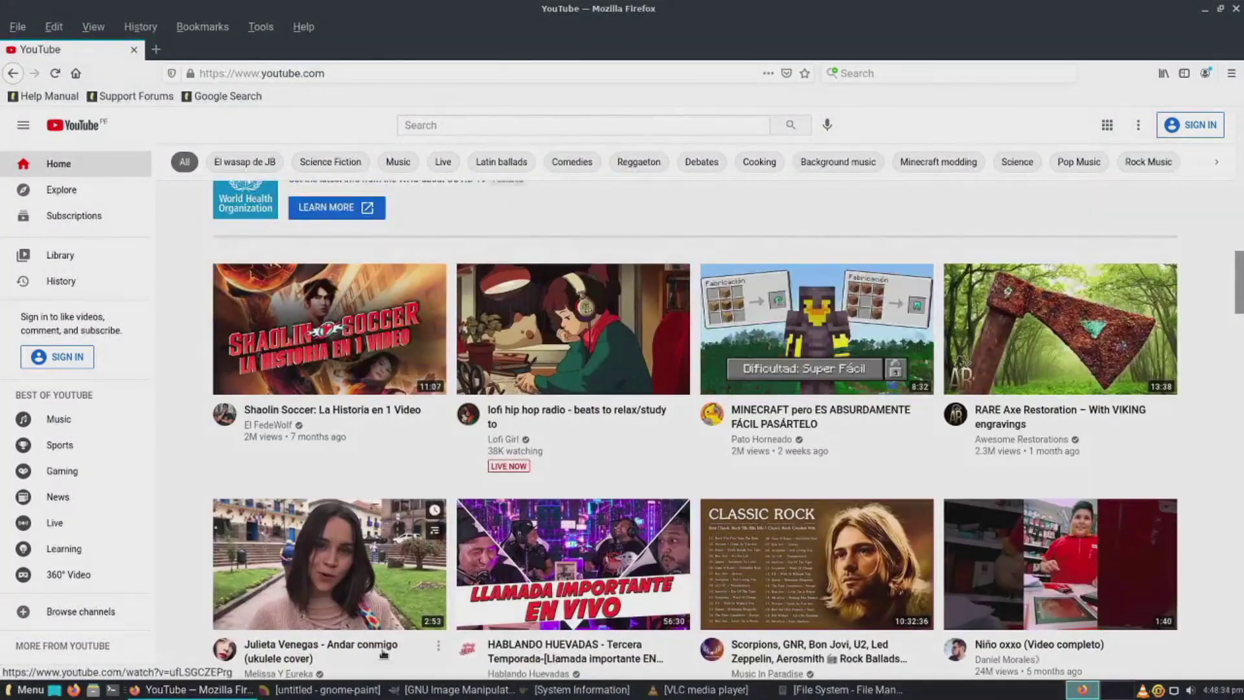
left_click(300, 577)
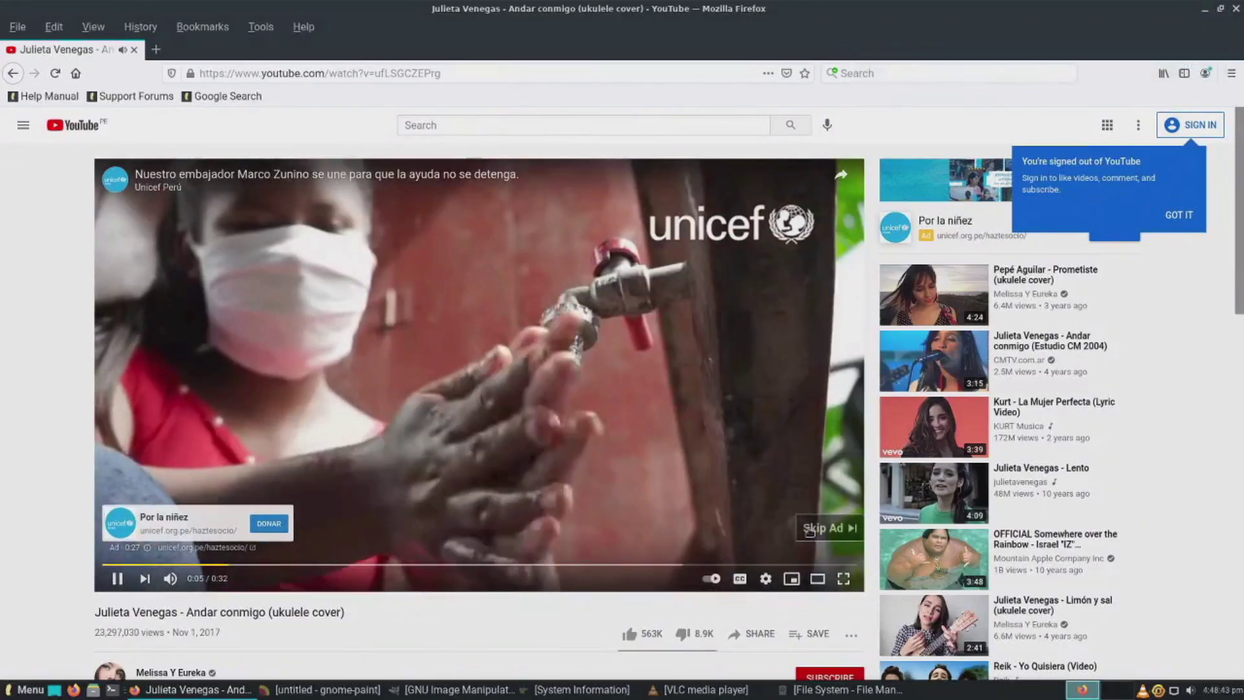
left_click(810, 529)
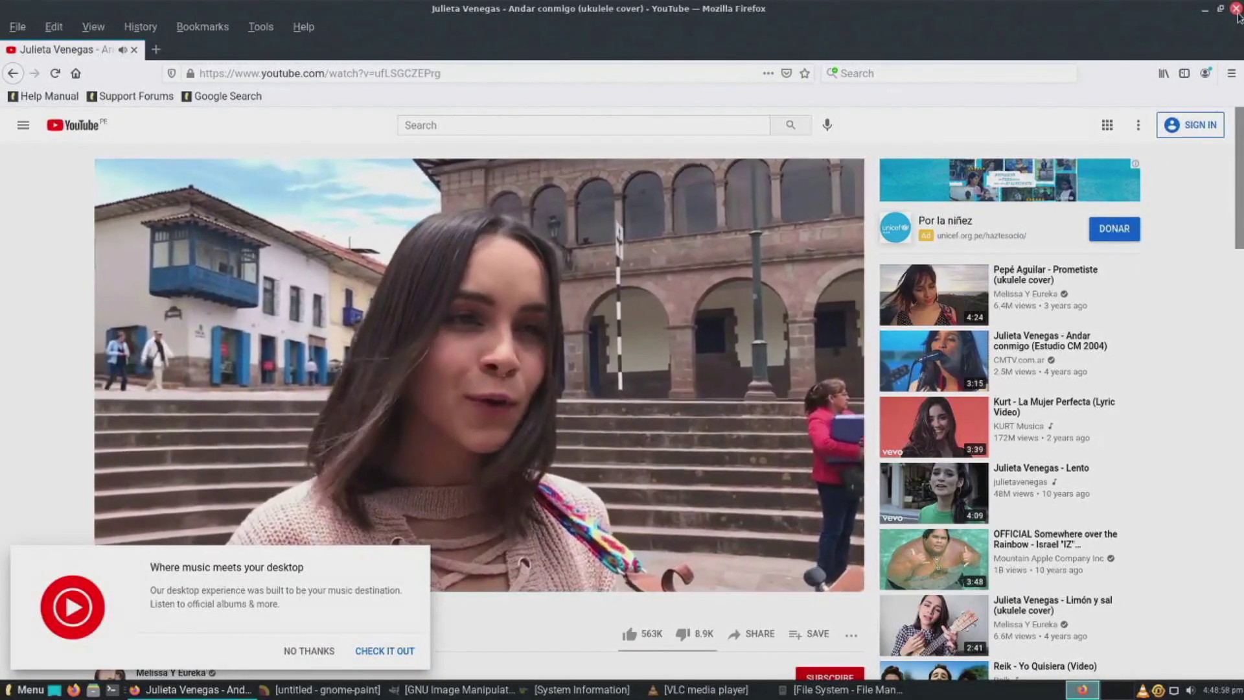
left_click(1237, 11)
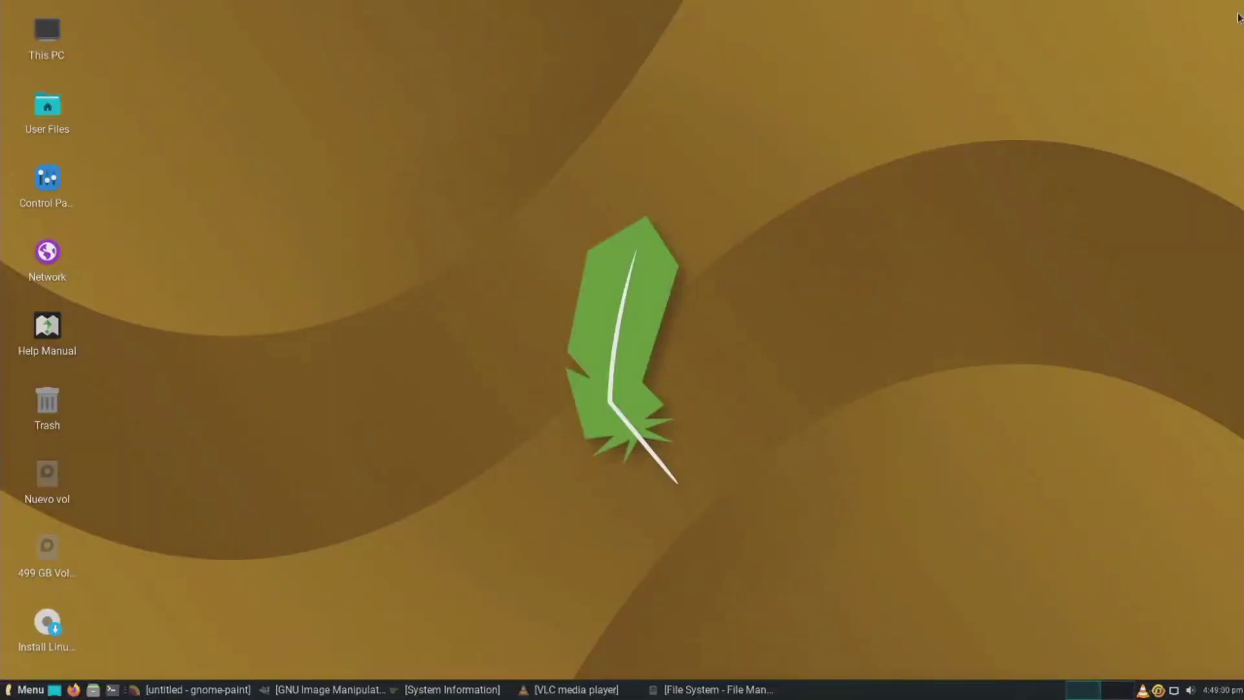
Step: Bring up the log-out and shutdown options for the live session
left_click(31, 691)
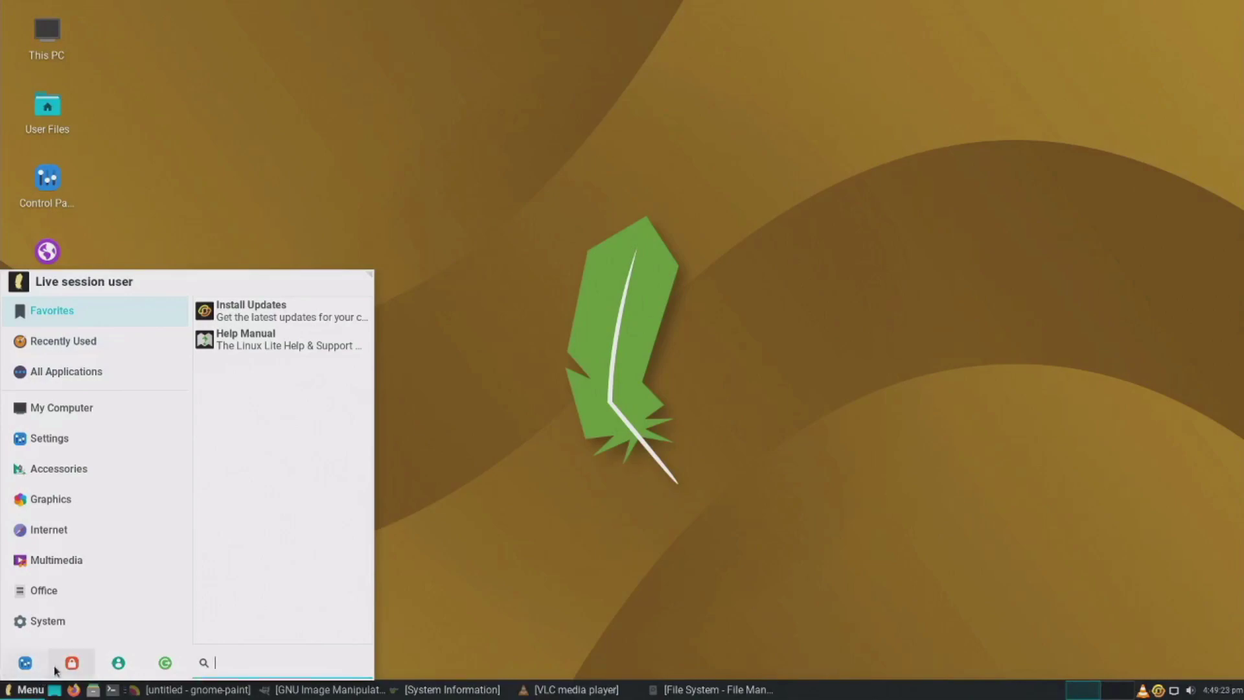
left_click(166, 663)
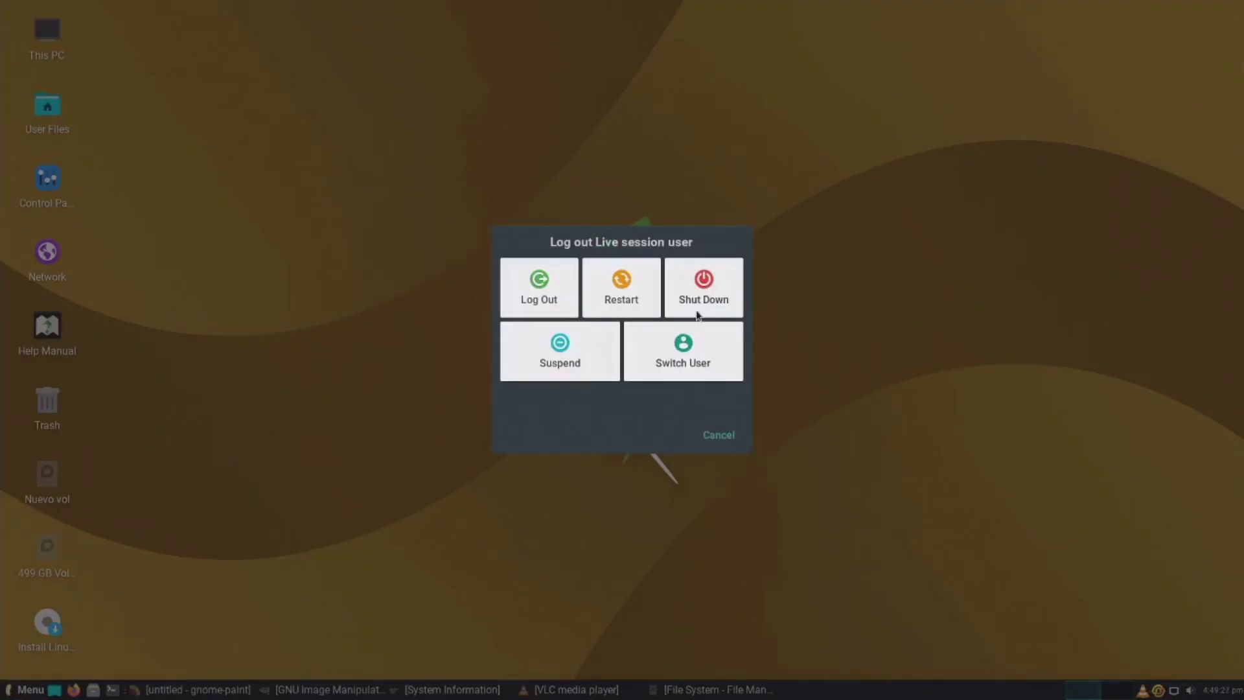